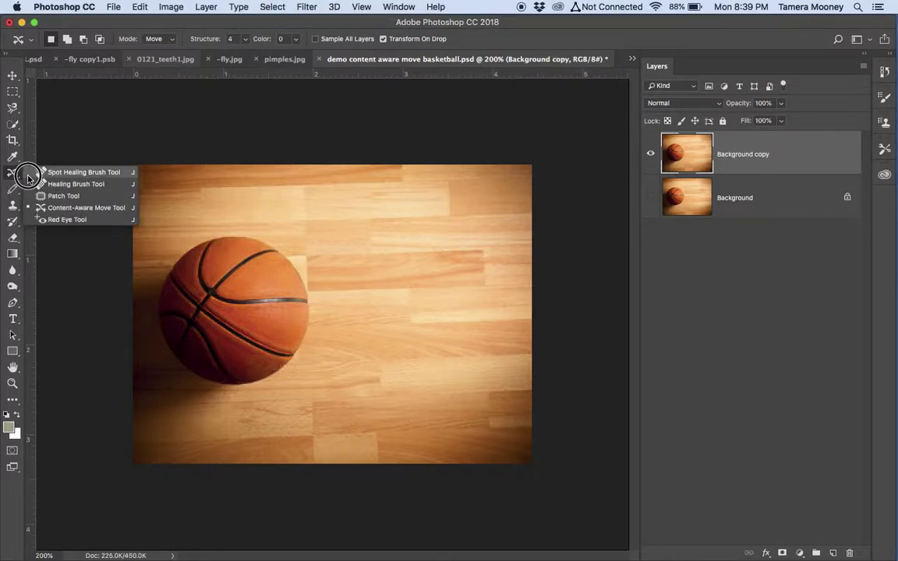
- With the Spot Healing Brush, heal two forehead spots on pimples.jpg at 100% zoom
{"action": "left_click", "coordinate": [78, 172]}
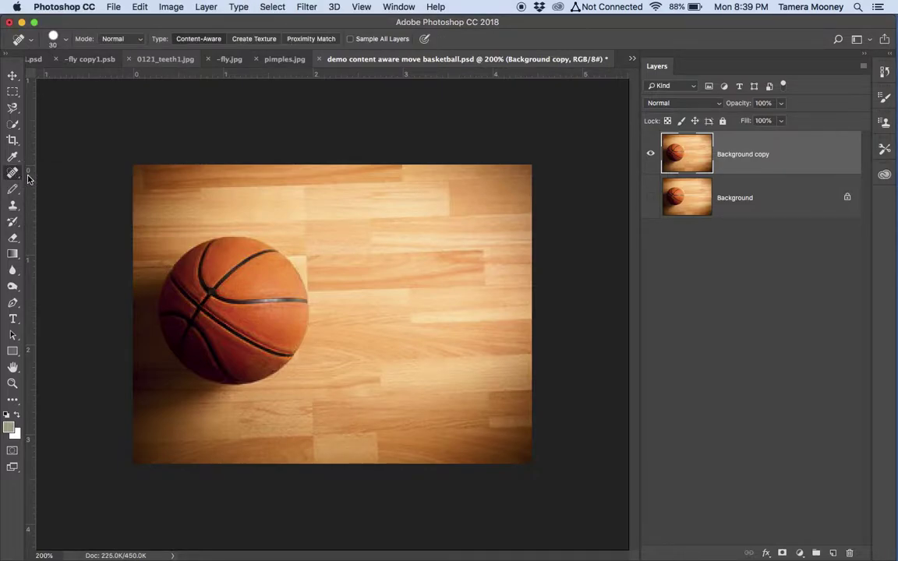
{"action": "left_click", "coordinate": [288, 62]}
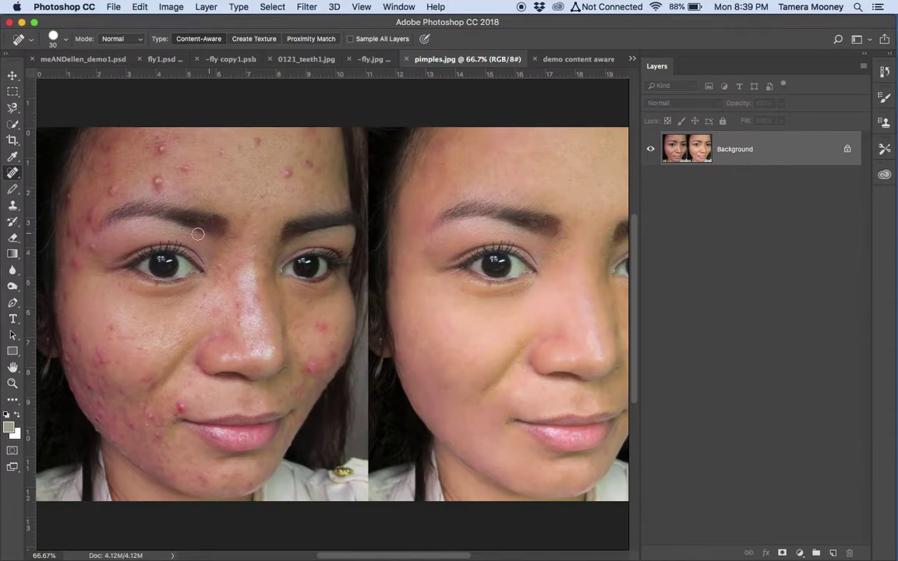
{"action": "left_click", "coordinate": [157, 184]}
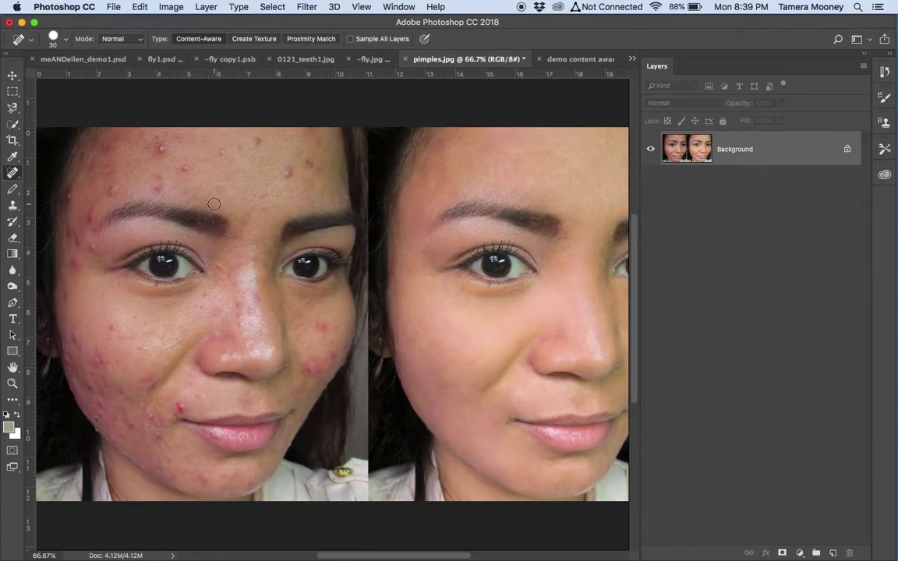
{"action": "key", "text": "super+plus"}
{"action": "scroll", "coordinate": [214, 200], "scroll_direction": "up", "scroll_amount": 3}
{"action": "scroll", "coordinate": [181, 246], "scroll_direction": "up", "scroll_amount": 3}
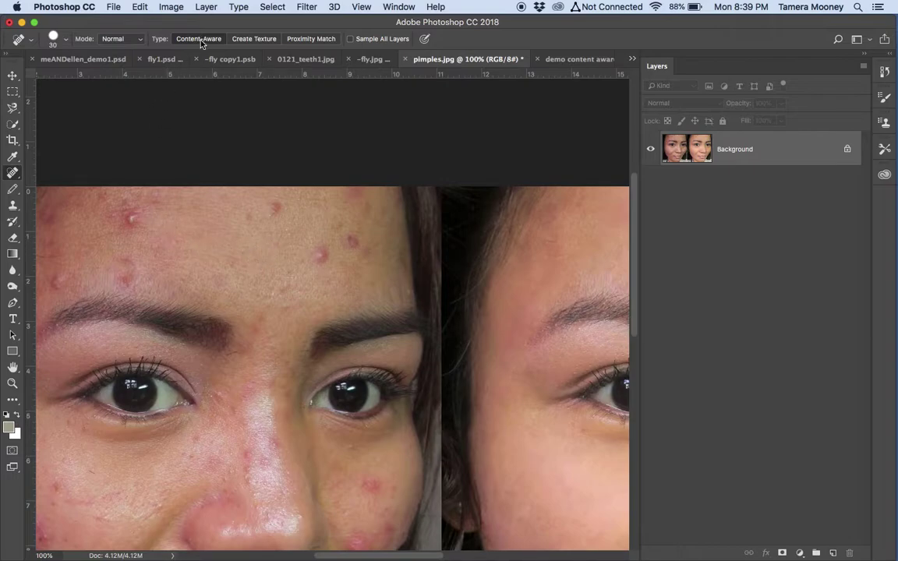
{"action": "left_click", "coordinate": [128, 220]}
- Spot-heal four red pimples across the forehead
{"action": "left_click", "coordinate": [321, 255]}
{"action": "left_click", "coordinate": [349, 238]}
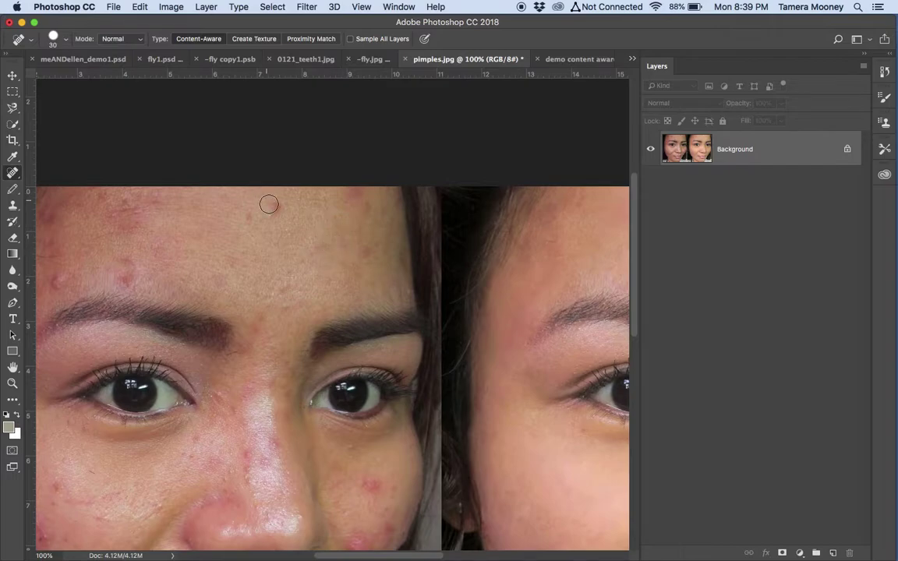
{"action": "left_click", "coordinate": [275, 207]}
{"action": "left_click", "coordinate": [128, 262]}
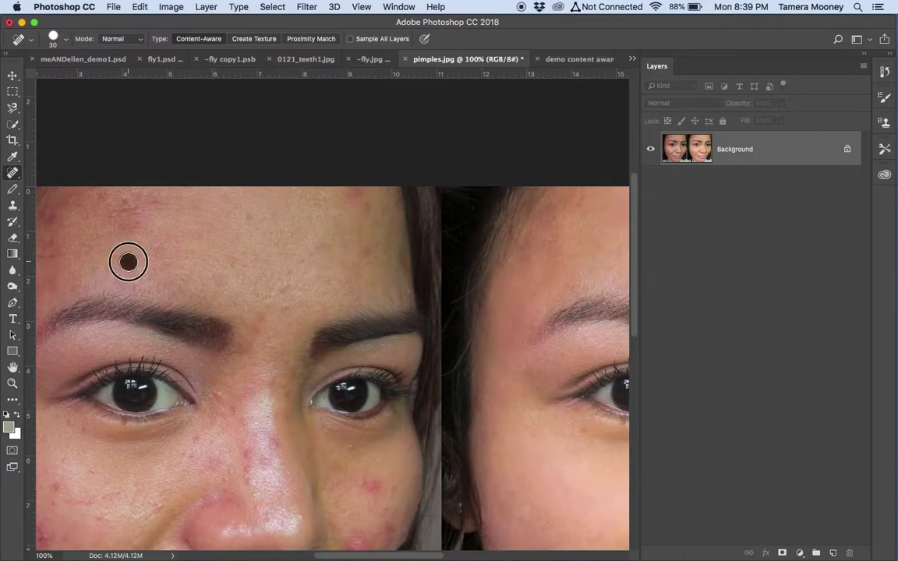
- Spot-heal two left-cheek blemishes and the small one beside the nose
{"action": "scroll", "coordinate": [128, 262], "scroll_direction": "down", "scroll_amount": 5}
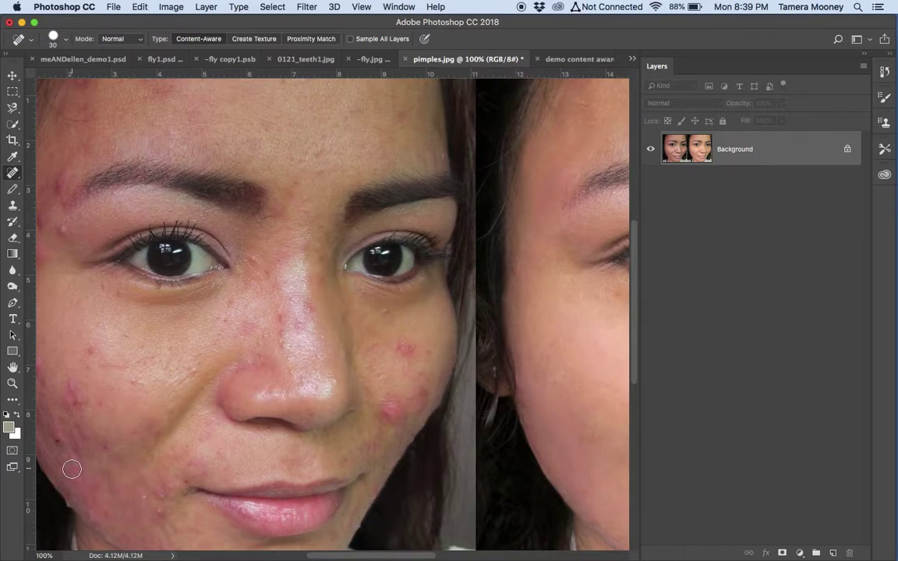
{"action": "left_click", "coordinate": [71, 385]}
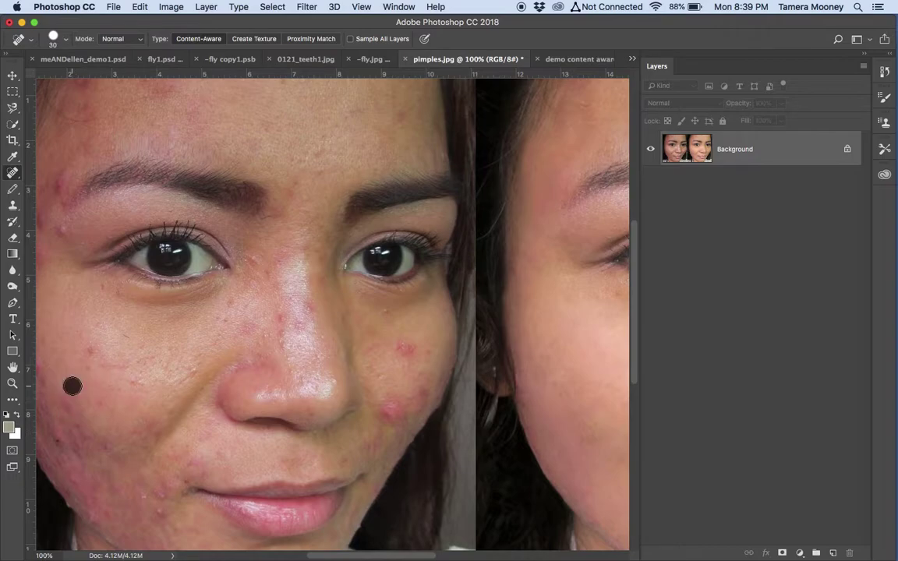
{"action": "left_click", "coordinate": [64, 227]}
{"action": "scroll", "coordinate": [136, 251], "scroll_direction": "down", "scroll_amount": 3}
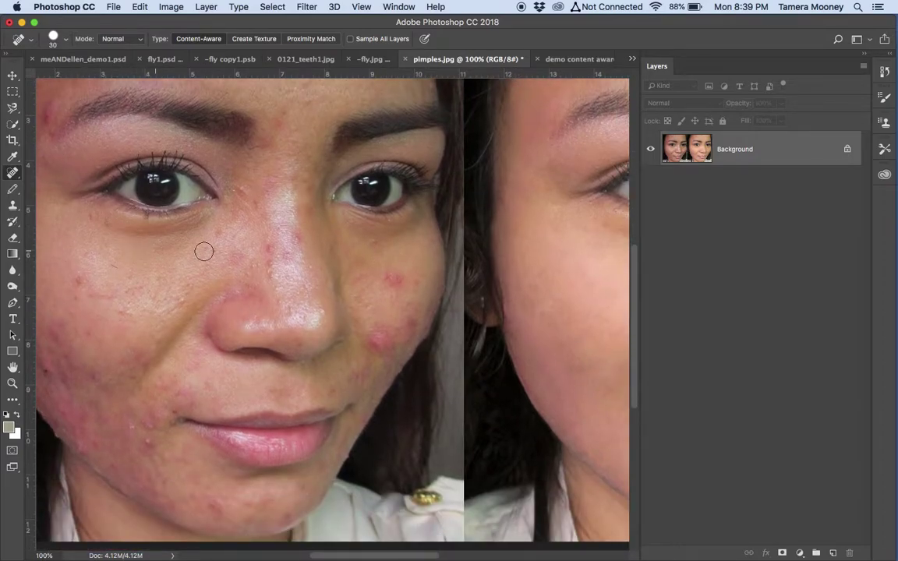
{"action": "left_click", "coordinate": [268, 246]}
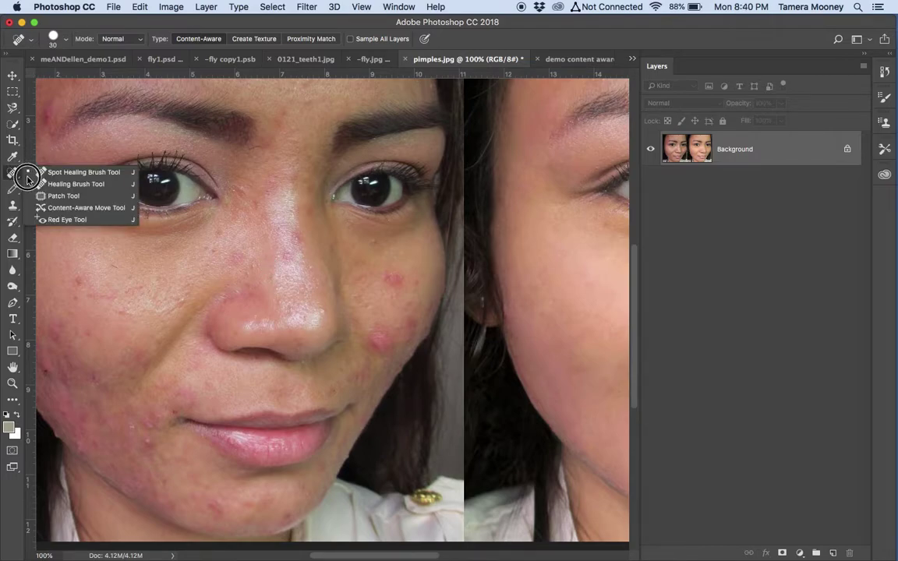
- Using the Healing Brush, heal the nose spot and several left-cheek blemishes
{"action": "left_click_drag", "start_coordinate": [13, 173], "coordinate": [78, 185]}
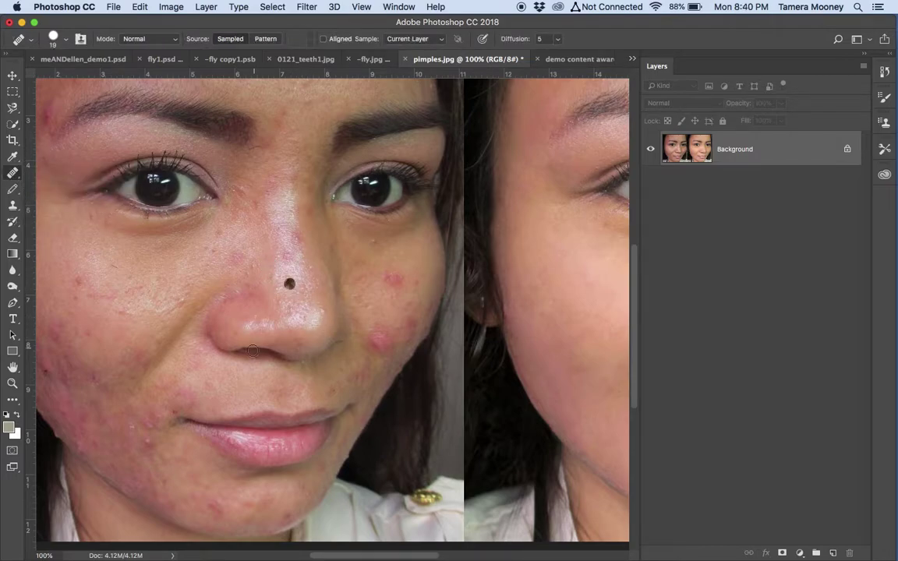
{"action": "left_click", "coordinate": [289, 283]}
{"action": "left_click_drag", "start_coordinate": [78, 280], "coordinate": [88, 287]}
{"action": "left_click", "coordinate": [119, 314]}
{"action": "left_click", "coordinate": [116, 307]}
{"action": "left_click", "coordinate": [194, 346]}
{"action": "left_click", "coordinate": [616, 281]}
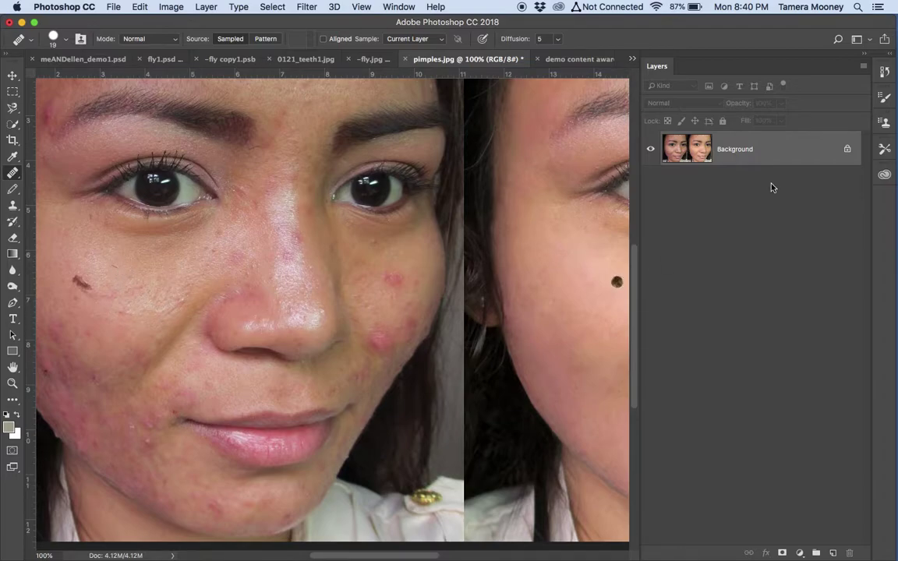
{"action": "left_click", "coordinate": [81, 282]}
{"action": "left_click", "coordinate": [169, 336]}
{"action": "scroll", "coordinate": [169, 337], "scroll_direction": "left", "scroll_amount": 2}
{"action": "scroll", "coordinate": [169, 337], "scroll_direction": "up", "scroll_amount": 1}
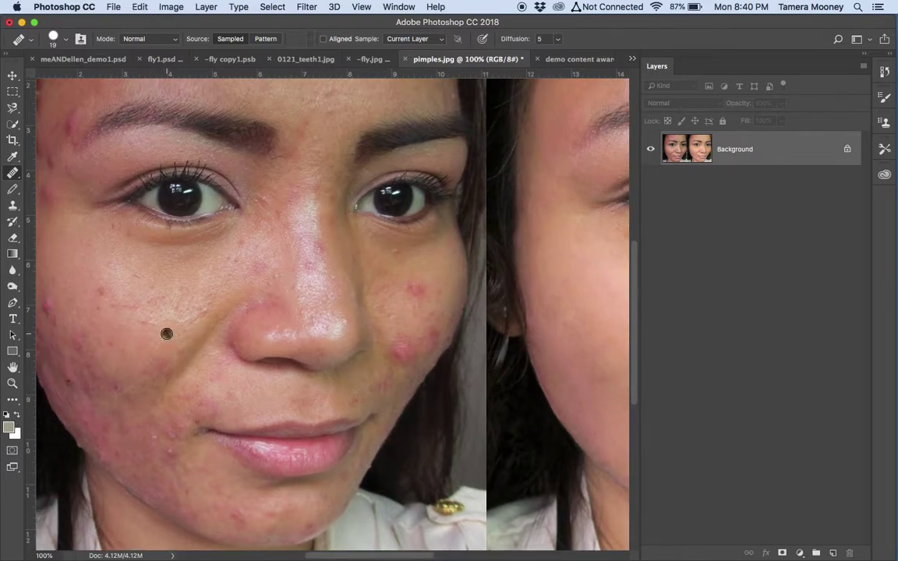
{"action": "left_click", "coordinate": [78, 208]}
- Sample clean skin as source and heal the reddish blemishes on the right cheek
{"action": "left_click", "coordinate": [206, 295], "text": "alt"}
{"action": "left_click", "coordinate": [100, 291]}
{"action": "left_click", "coordinate": [397, 351]}
{"action": "left_click", "coordinate": [399, 343]}
{"action": "left_click", "coordinate": [415, 353]}
{"action": "left_click", "coordinate": [417, 282]}
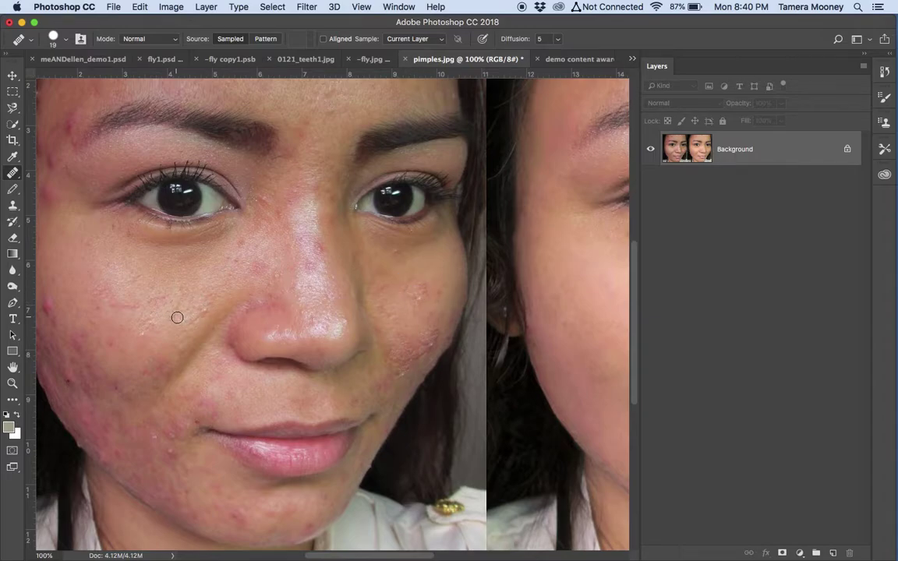
- Heal the remaining spots down the left cheek, edge and lower cheek
{"action": "left_click", "coordinate": [155, 303]}
{"action": "left_click", "coordinate": [45, 304]}
{"action": "left_click_drag", "start_coordinate": [85, 360], "coordinate": [121, 396]}
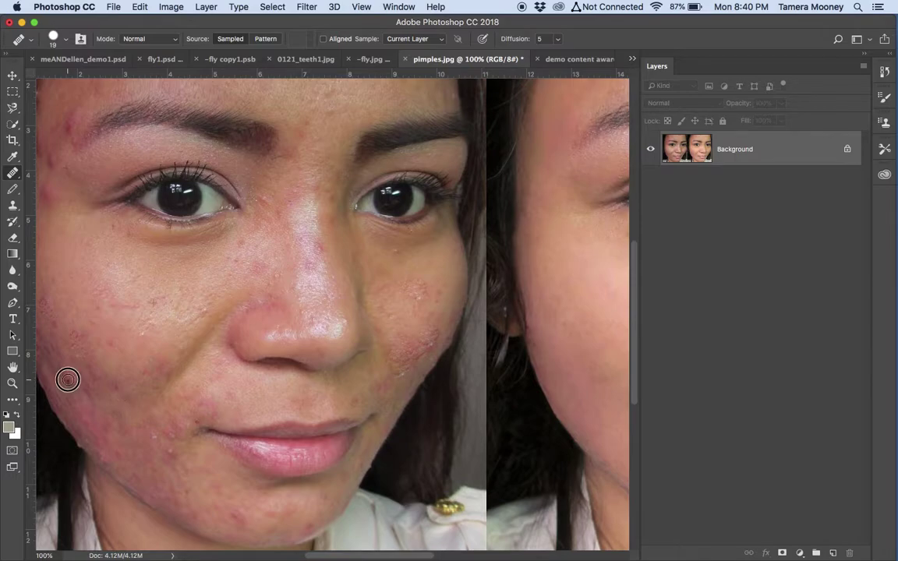
{"action": "left_click", "coordinate": [134, 287]}
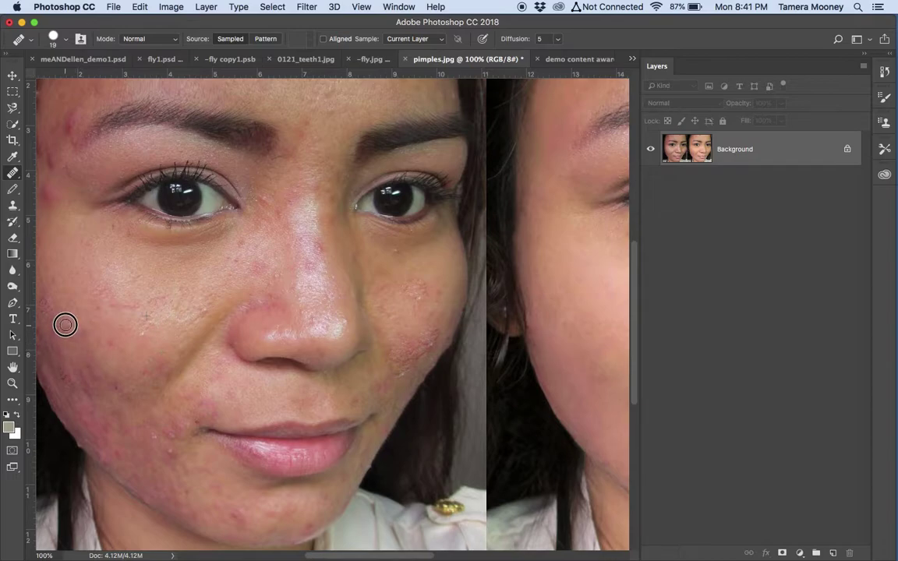
{"action": "left_click", "coordinate": [122, 402]}
{"action": "left_click", "coordinate": [78, 402]}
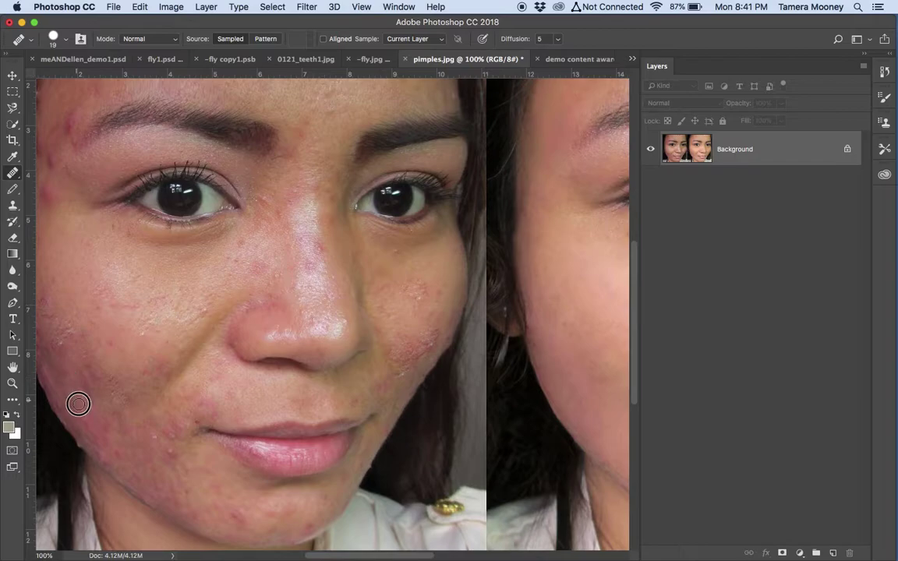
{"action": "left_click", "coordinate": [147, 446]}
{"action": "left_click_drag", "start_coordinate": [14, 173], "coordinate": [55, 197]}
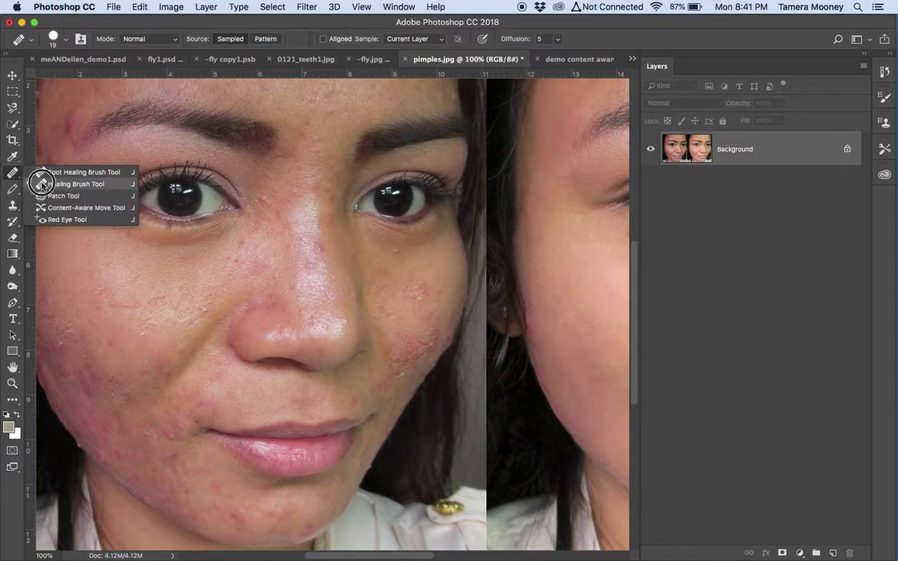
- Patch the temple blemishes with clean forehead skin and deselect
{"action": "left_click", "coordinate": [54, 197]}
{"action": "scroll", "coordinate": [101, 210], "scroll_direction": "up", "scroll_amount": 5}
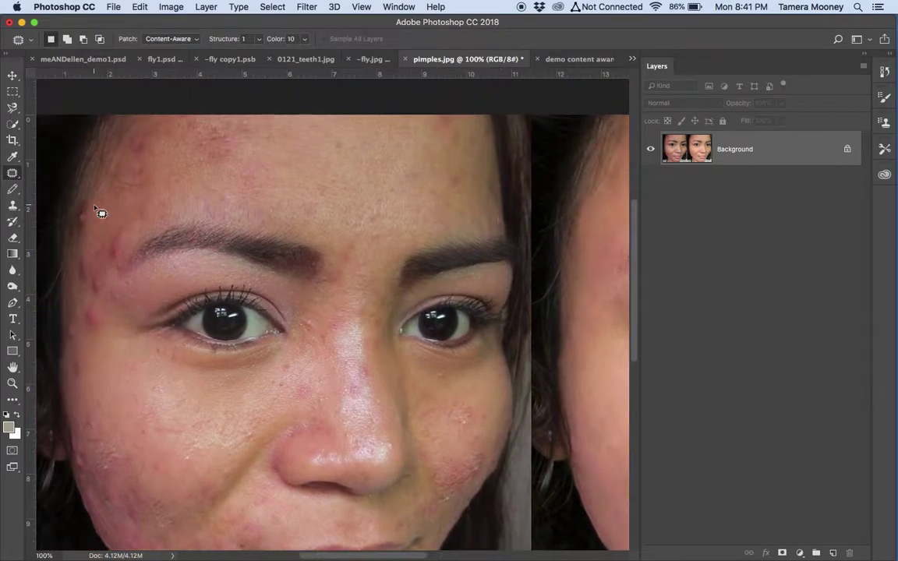
{"action": "left_click_drag", "start_coordinate": [100, 209], "coordinate": [99, 210]}
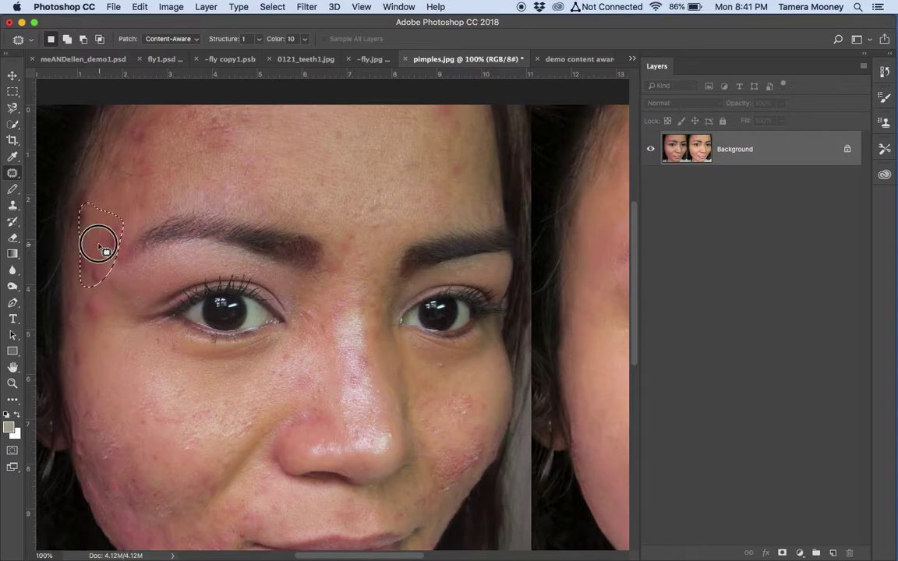
{"action": "mouse_move", "coordinate": [96, 243]}
{"action": "left_mouse_down"}
{"action": "mouse_move", "coordinate": [246, 181]}
{"action": "mouse_move", "coordinate": [295, 179]}
{"action": "left_mouse_up"}
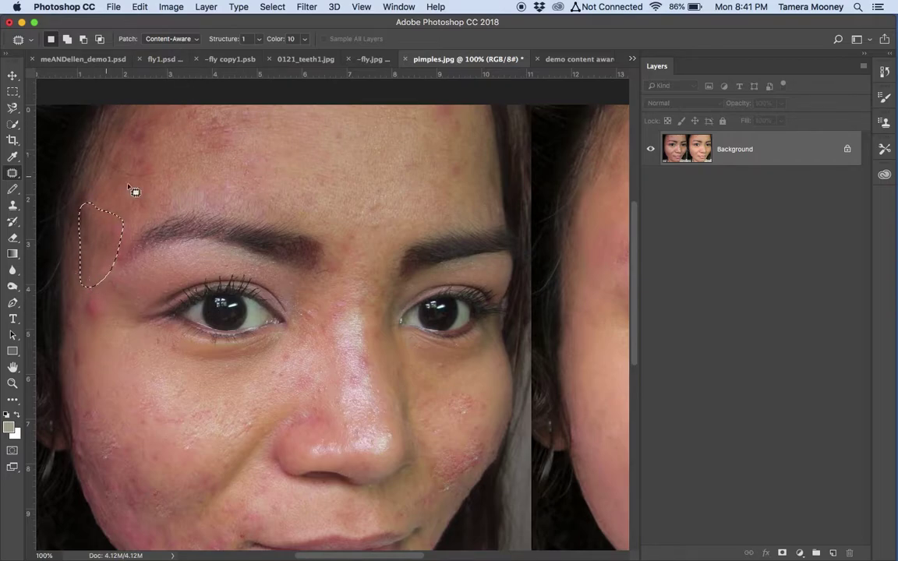
{"action": "key", "text": "ctrl+d"}
- Patch the blotchy lower-cheek area with cleaner skin from above and deselect
{"action": "scroll", "coordinate": [129, 391], "scroll_direction": "down", "scroll_amount": 4}
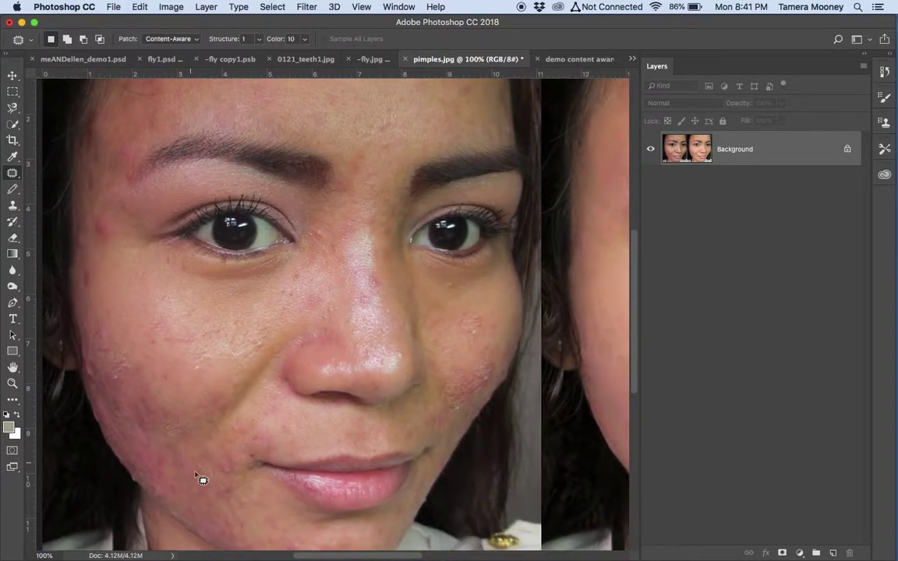
{"action": "mouse_move", "coordinate": [201, 405]}
{"action": "left_mouse_down"}
{"action": "mouse_move", "coordinate": [263, 469]}
{"action": "mouse_move", "coordinate": [242, 461]}
{"action": "left_mouse_up"}
{"action": "mouse_move", "coordinate": [160, 413]}
{"action": "left_mouse_down"}
{"action": "mouse_move", "coordinate": [187, 416]}
{"action": "mouse_move", "coordinate": [193, 336]}
{"action": "left_mouse_up"}
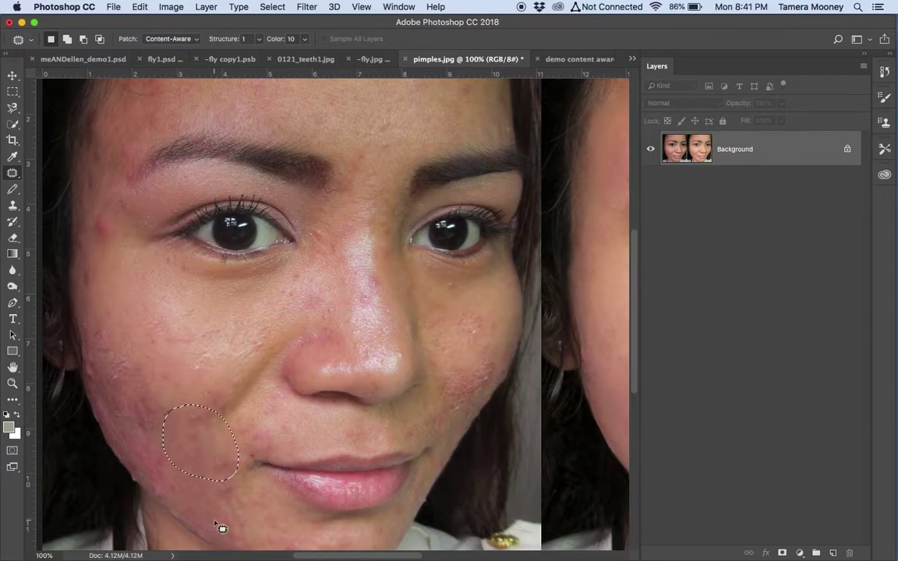
{"action": "key", "text": "ctrl+d"}
{"action": "scroll", "coordinate": [226, 524], "scroll_direction": "up", "scroll_amount": 10}
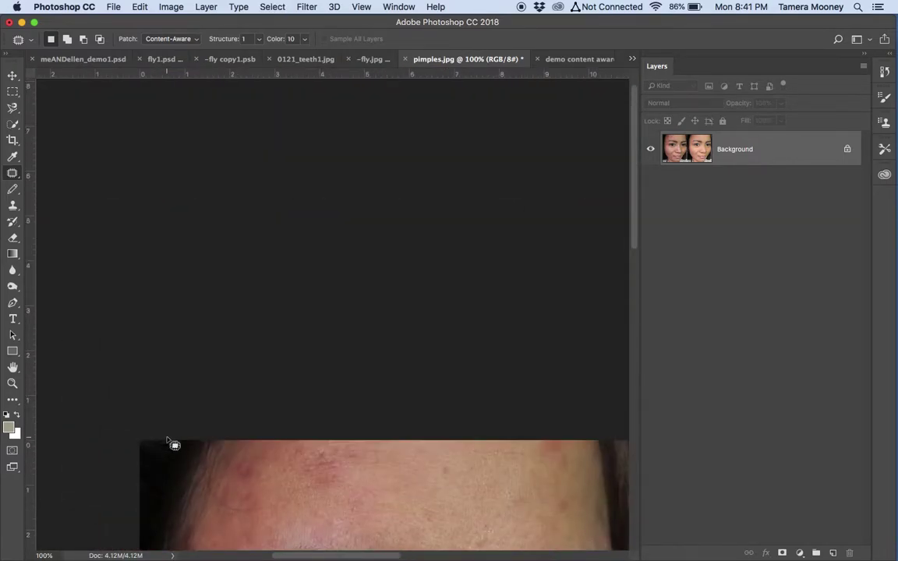
{"action": "right_click", "coordinate": [14, 177]}
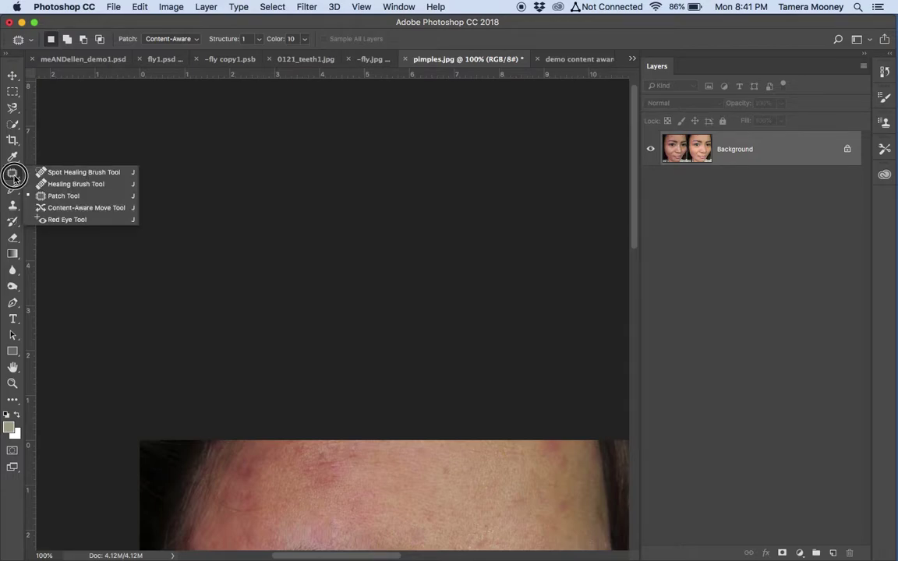
- Save pimples.jpg with default JPEG options and close it, returning to the basketball image
{"action": "left_click", "coordinate": [68, 196]}
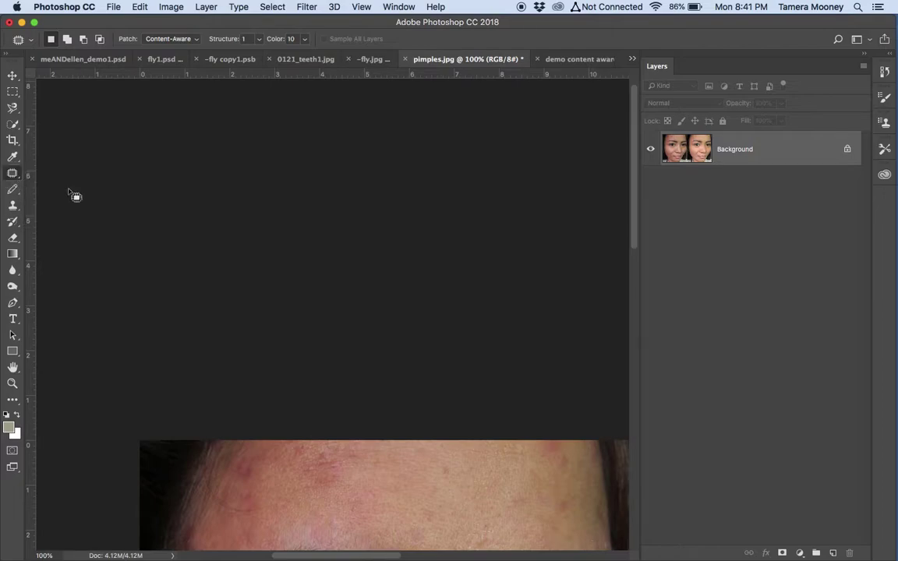
{"action": "left_click", "coordinate": [406, 59]}
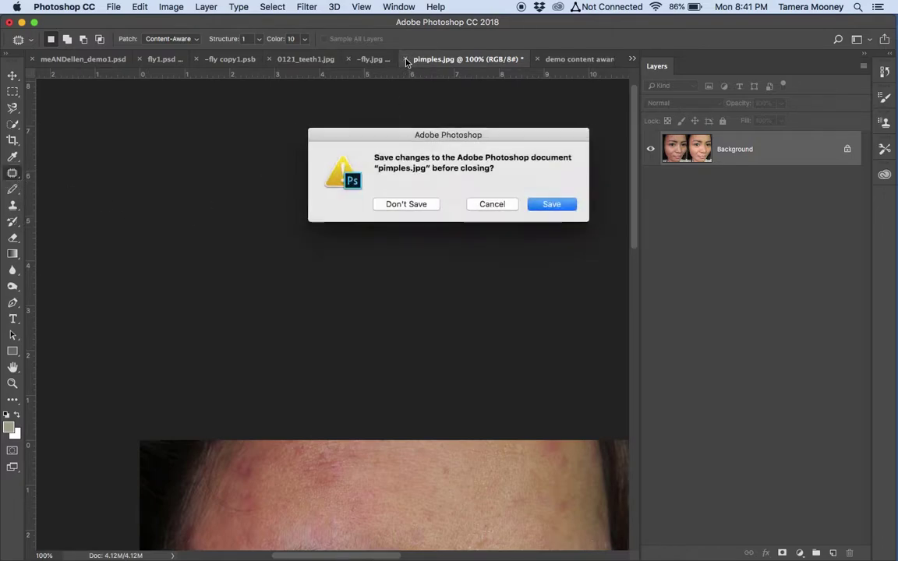
{"action": "left_click", "coordinate": [541, 207]}
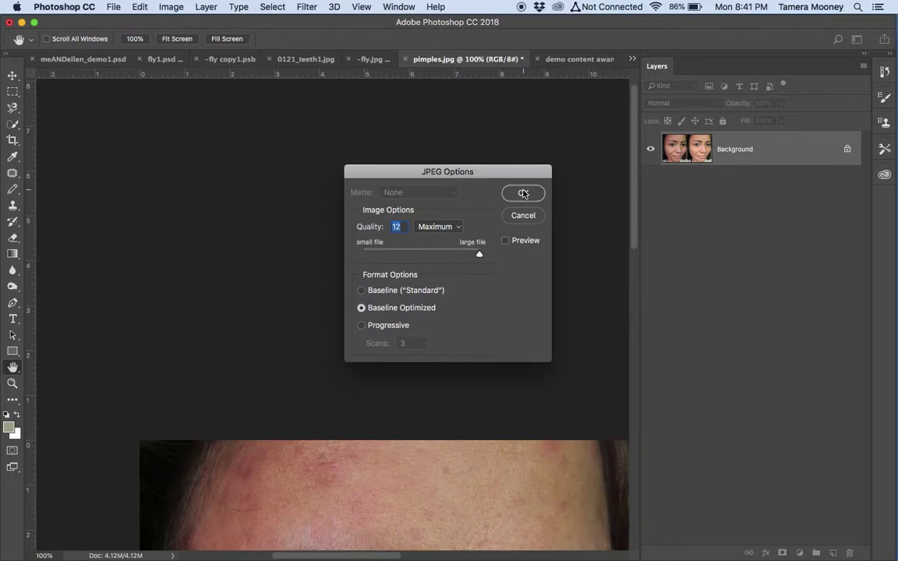
{"action": "left_click", "coordinate": [524, 193]}
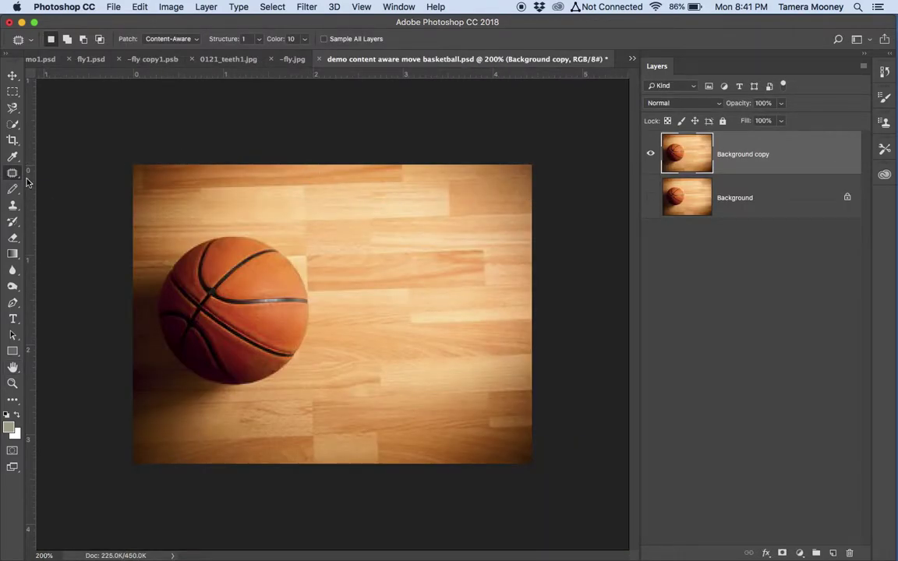
{"action": "left_click", "coordinate": [13, 173]}
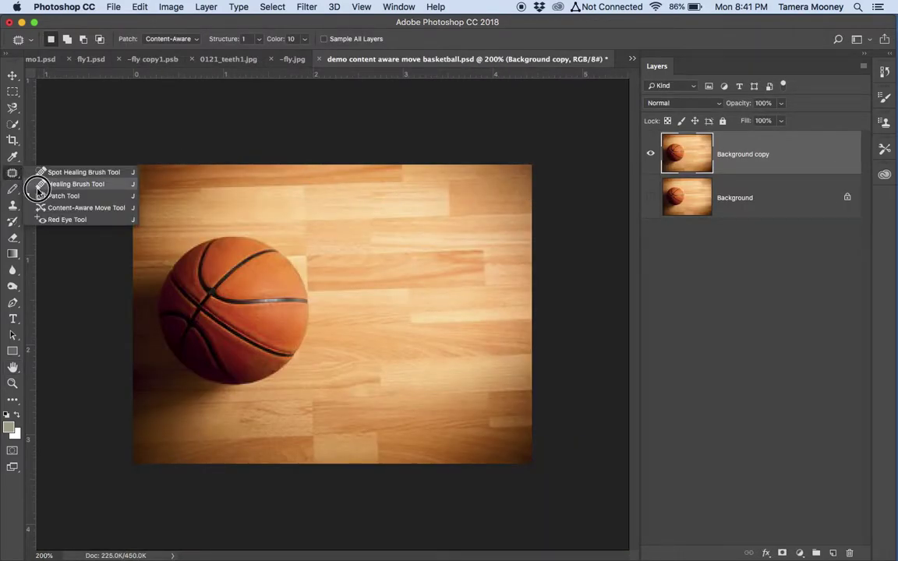
{"action": "left_click", "coordinate": [50, 208]}
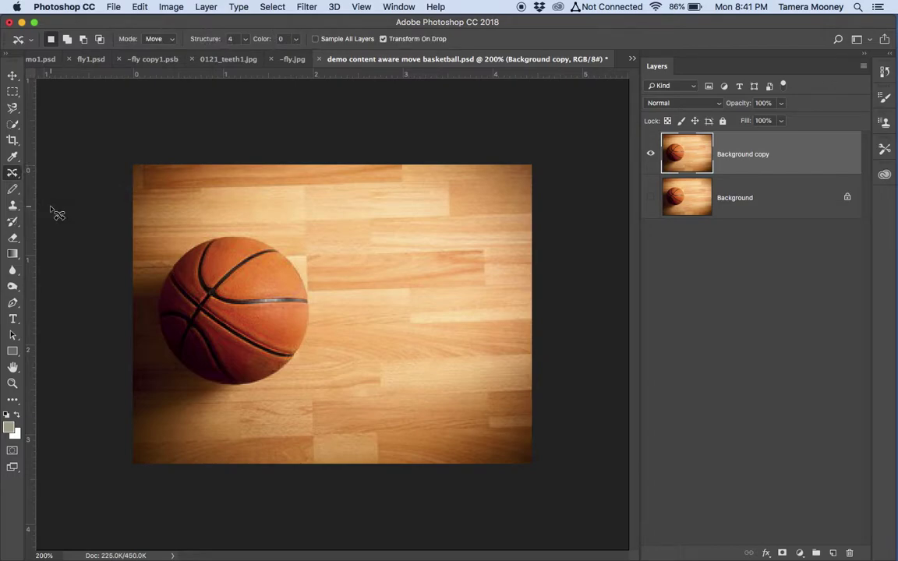
{"action": "key", "text": "super+plus"}
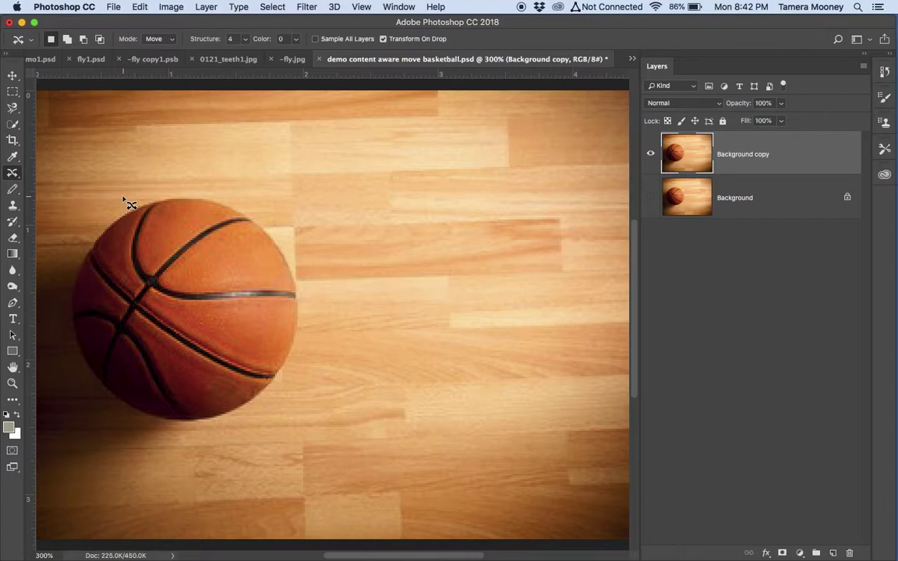
{"action": "mouse_move", "coordinate": [119, 197]}
{"action": "left_mouse_down"}
{"action": "mouse_move", "coordinate": [54, 308]}
{"action": "mouse_move", "coordinate": [271, 456]}
{"action": "mouse_move", "coordinate": [304, 415]}
{"action": "mouse_move", "coordinate": [333, 292]}
{"action": "mouse_move", "coordinate": [308, 210]}
{"action": "mouse_move", "coordinate": [224, 146]}
{"action": "mouse_move", "coordinate": [96, 197]}
{"action": "mouse_move", "coordinate": [94, 226]}
{"action": "left_mouse_up"}
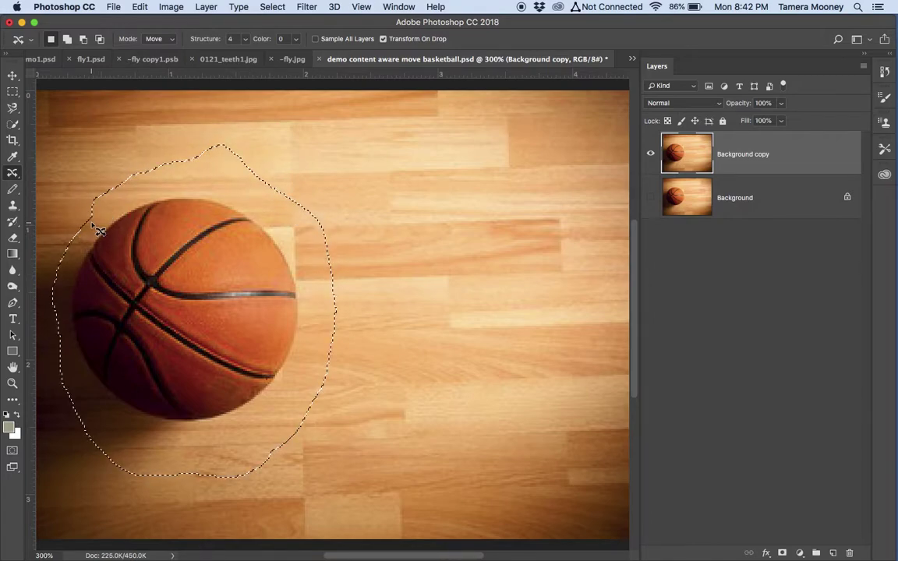
{"action": "key", "text": "super+minus"}
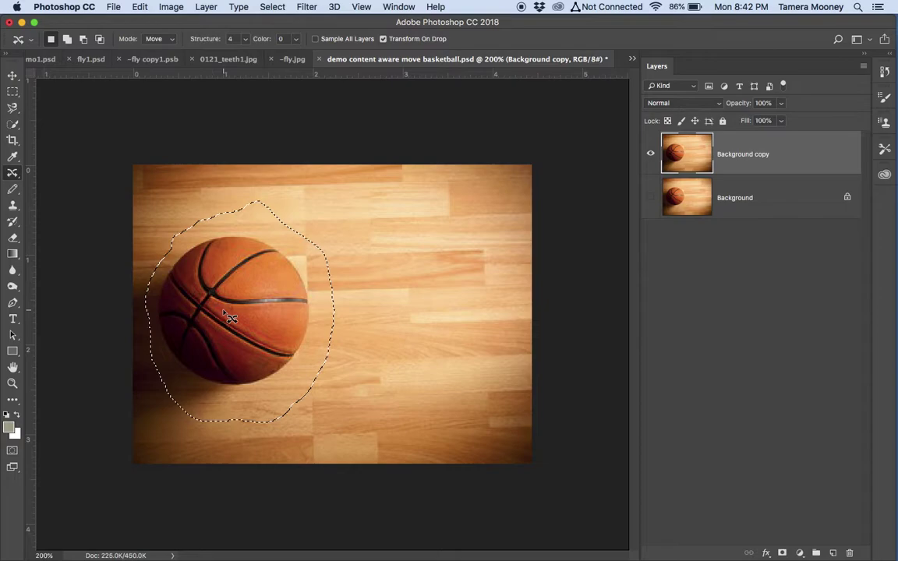
{"action": "mouse_move", "coordinate": [228, 313]}
{"action": "left_mouse_down"}
{"action": "mouse_move", "coordinate": [411, 274]}
{"action": "mouse_move", "coordinate": [413, 285]}
{"action": "left_mouse_up"}
{"action": "key", "text": "Return"}
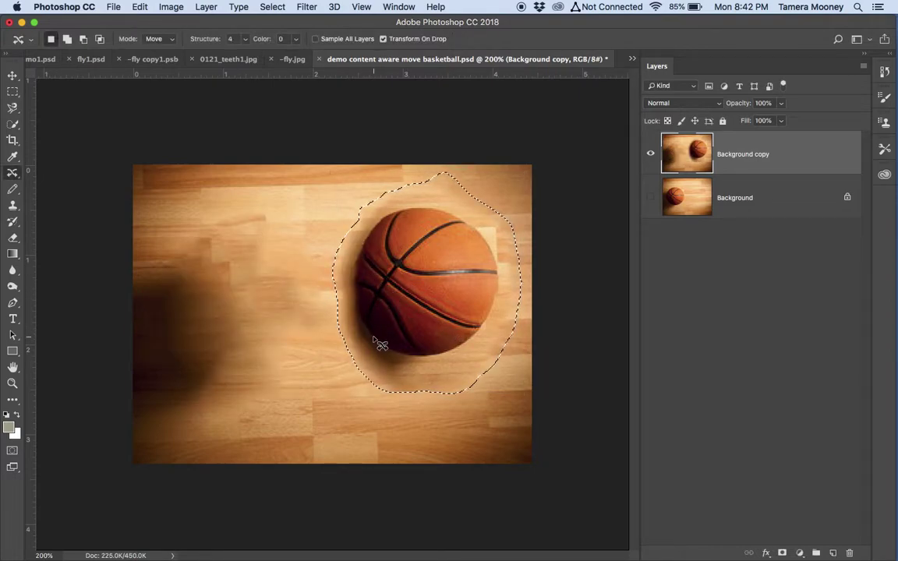
{"action": "key", "text": "super+z"}
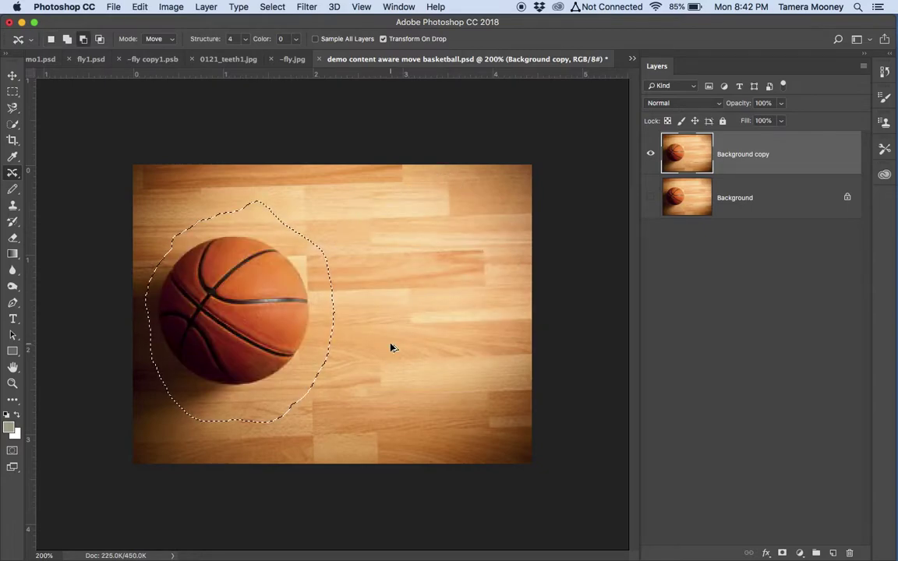
{"action": "key", "text": "super+d"}
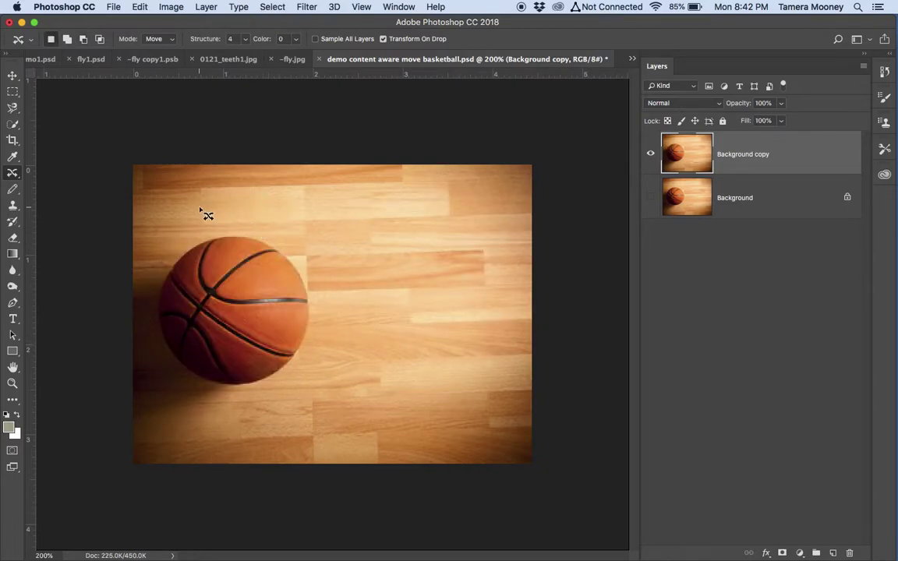
{"action": "mouse_move", "coordinate": [210, 223]}
{"action": "left_mouse_down"}
{"action": "mouse_move", "coordinate": [143, 303]}
{"action": "mouse_move", "coordinate": [280, 394]}
{"action": "left_mouse_up"}
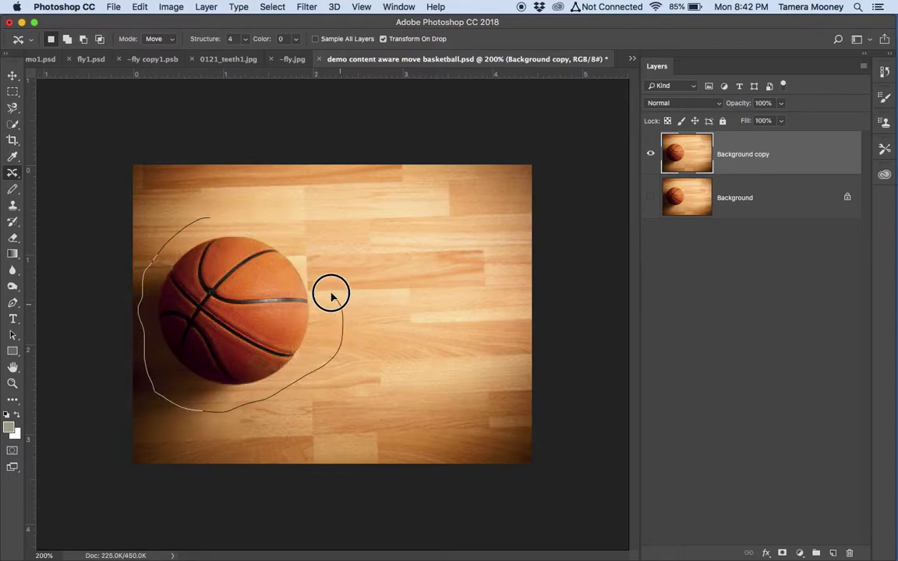
{"action": "left_click_drag", "start_coordinate": [280, 395], "coordinate": [201, 220]}
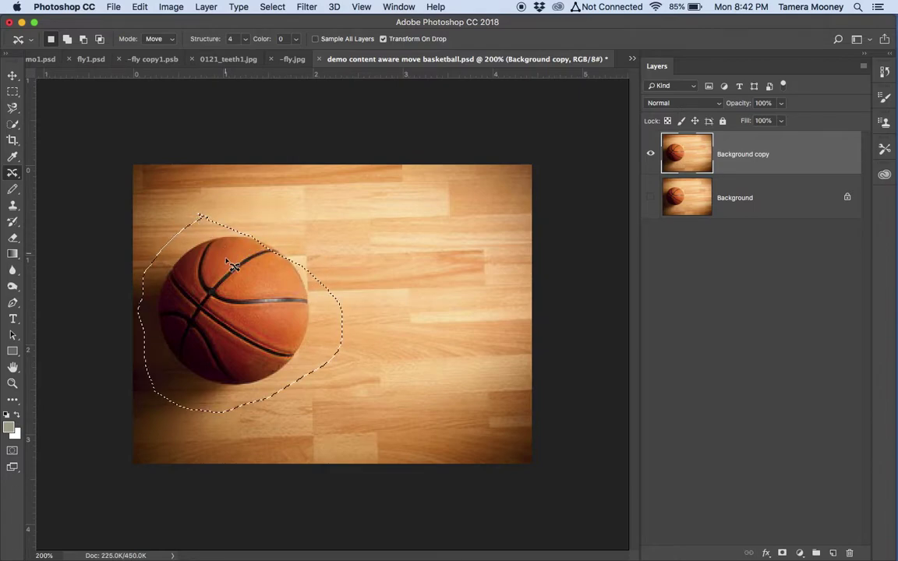
{"action": "left_click_drag", "start_coordinate": [233, 265], "coordinate": [407, 245]}
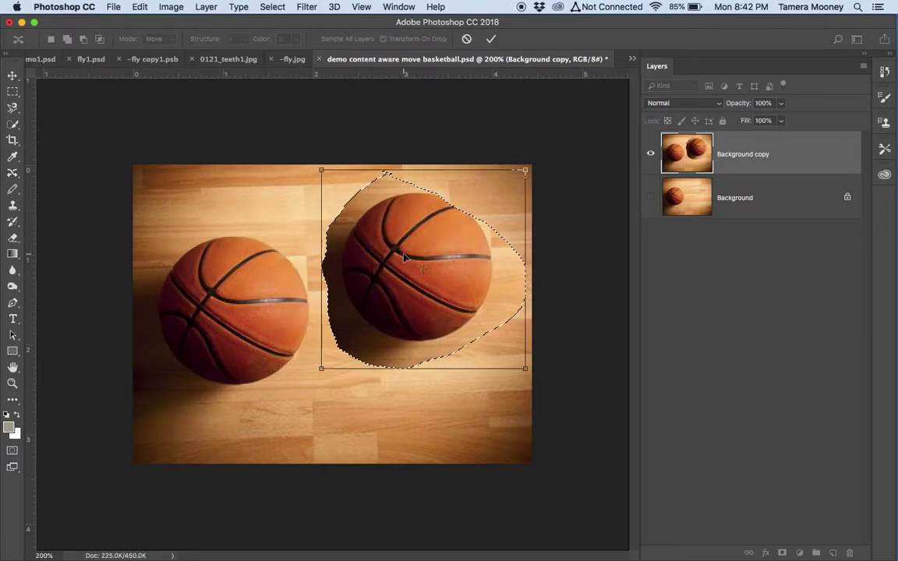
{"action": "key", "text": "Return"}
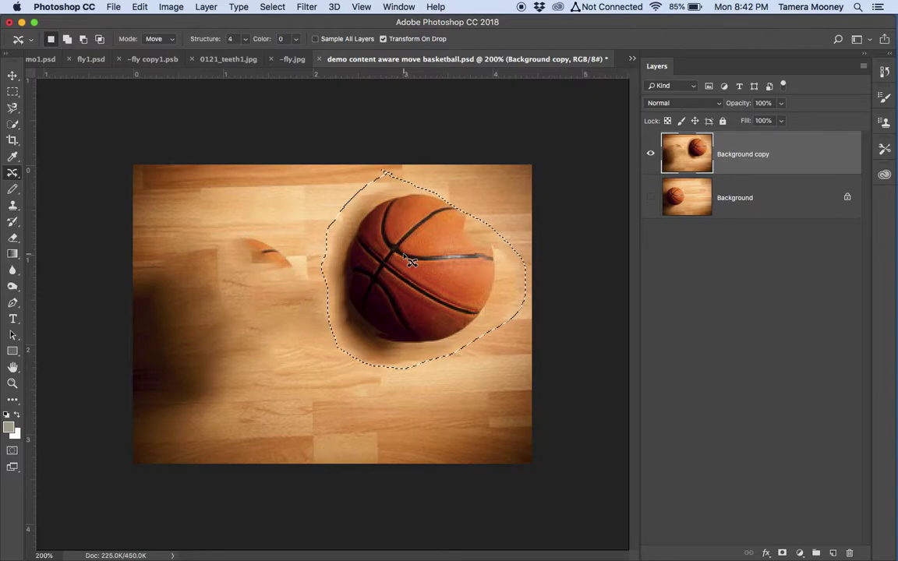
{"action": "key", "text": "ctrl+alt+z"}
{"action": "key", "text": "ctrl+d"}
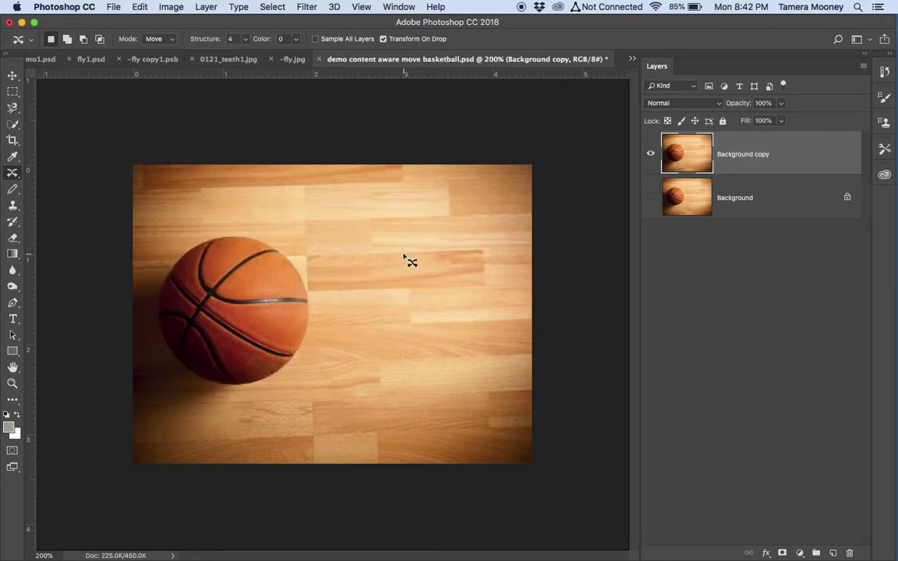
{"action": "mouse_move", "coordinate": [192, 230]}
{"action": "left_mouse_down"}
{"action": "mouse_move", "coordinate": [148, 313]}
{"action": "mouse_move", "coordinate": [228, 404]}
{"action": "mouse_move", "coordinate": [319, 337]}
{"action": "mouse_move", "coordinate": [315, 266]}
{"action": "mouse_move", "coordinate": [294, 245]}
{"action": "mouse_move", "coordinate": [251, 224]}
{"action": "mouse_move", "coordinate": [186, 232]}
{"action": "mouse_move", "coordinate": [193, 240]}
{"action": "left_mouse_up"}
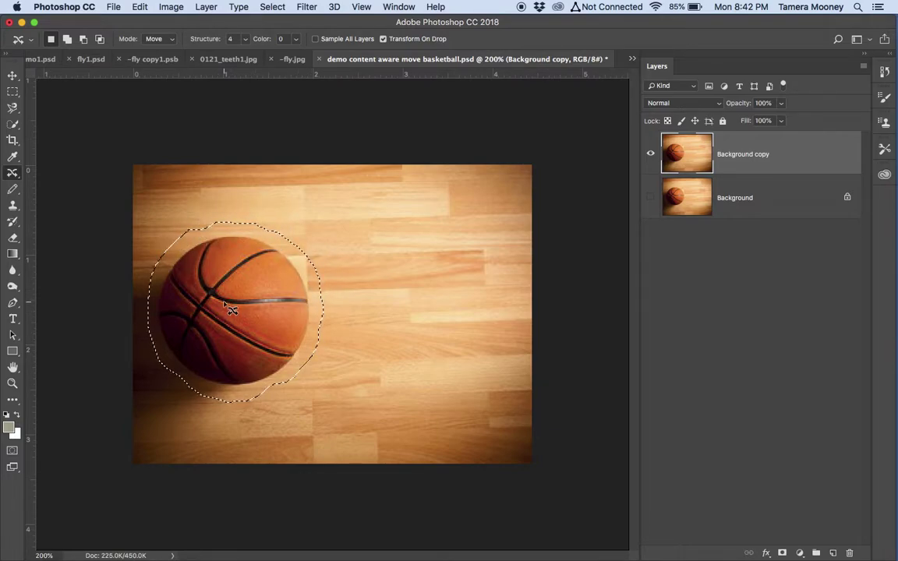
{"action": "mouse_move", "coordinate": [231, 311]}
{"action": "left_mouse_down"}
{"action": "mouse_move", "coordinate": [400, 300]}
{"action": "mouse_move", "coordinate": [421, 272]}
{"action": "left_mouse_up"}
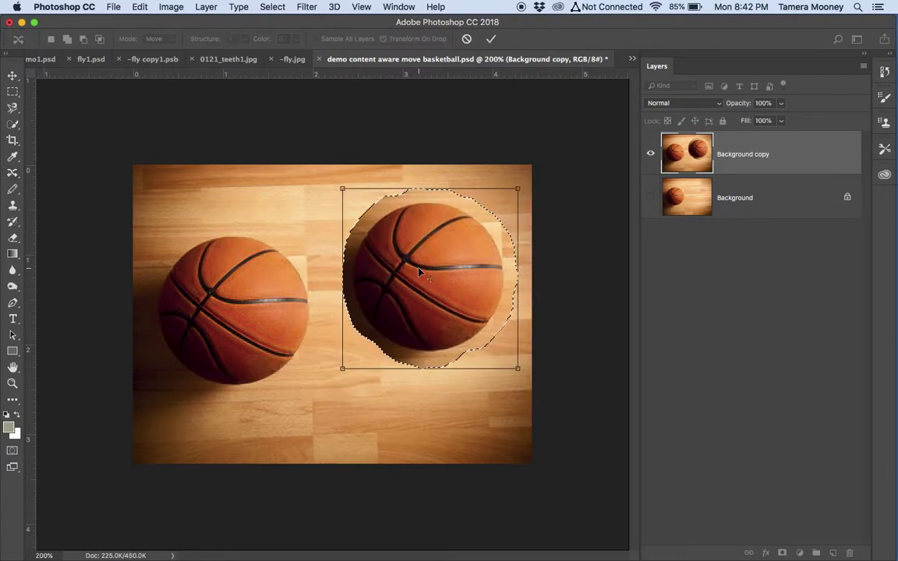
{"action": "key", "text": "Return"}
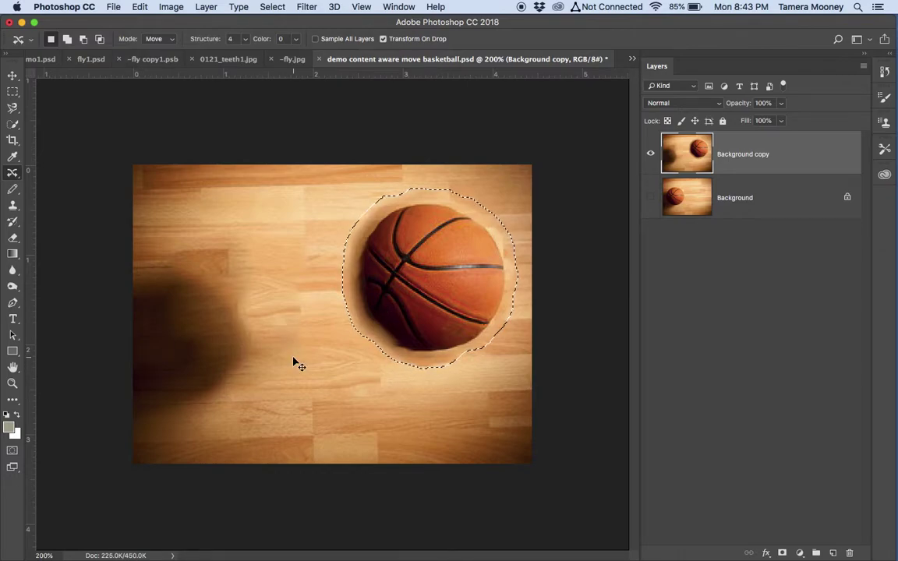
{"action": "key", "text": "ctrl+d"}
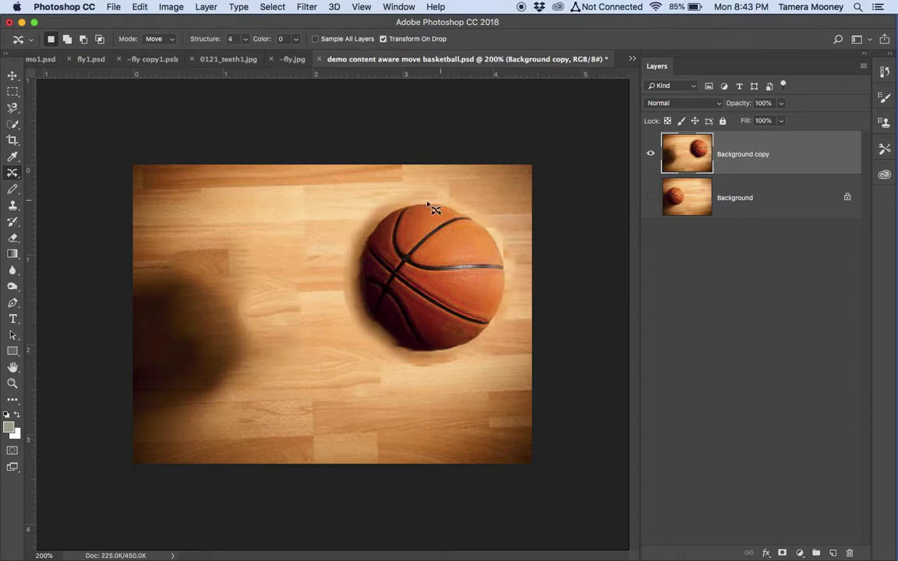
{"action": "key", "text": "ctrl+alt+z"}
{"action": "key", "text": "ctrl+alt+z"}
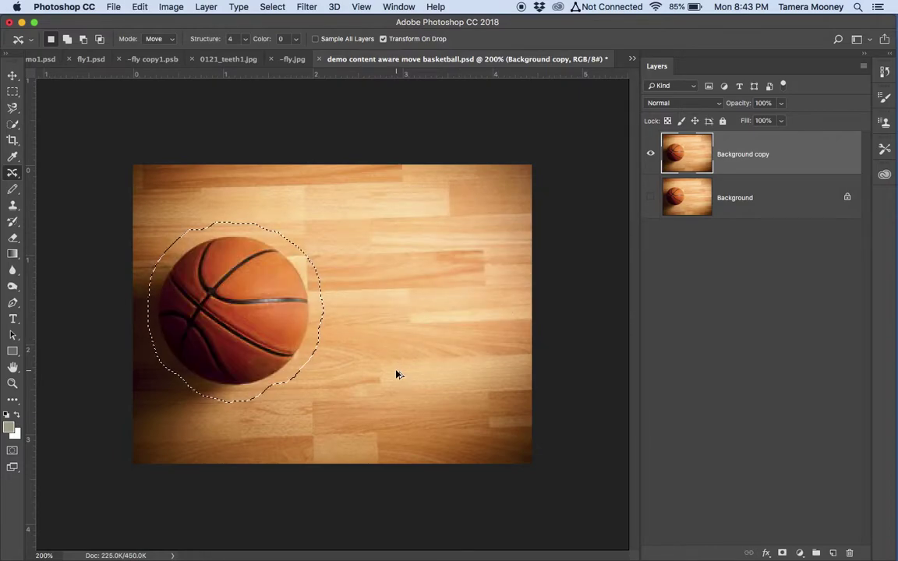
{"action": "key", "text": "ctrl+d"}
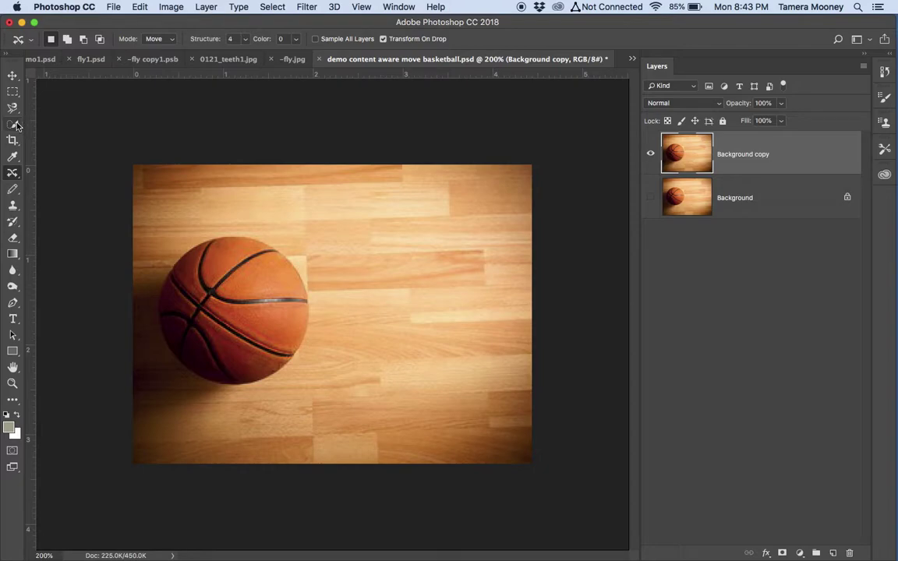
- Draw an elliptical selection fitted snugly around the basketball
{"action": "left_click", "coordinate": [14, 124]}
{"action": "left_click", "coordinate": [16, 93]}
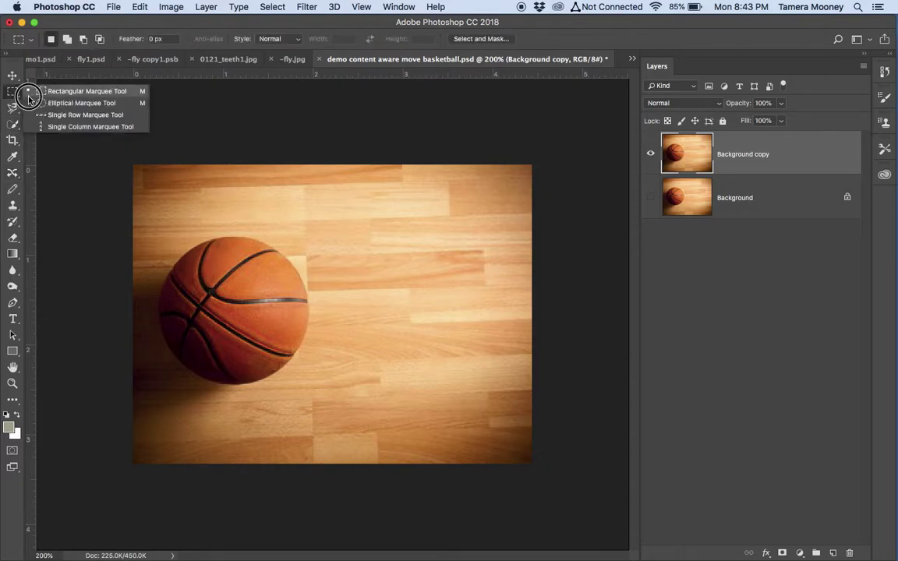
{"action": "left_click_drag", "start_coordinate": [29, 96], "coordinate": [44, 105]}
{"action": "left_click_drag", "start_coordinate": [168, 260], "coordinate": [343, 401]}
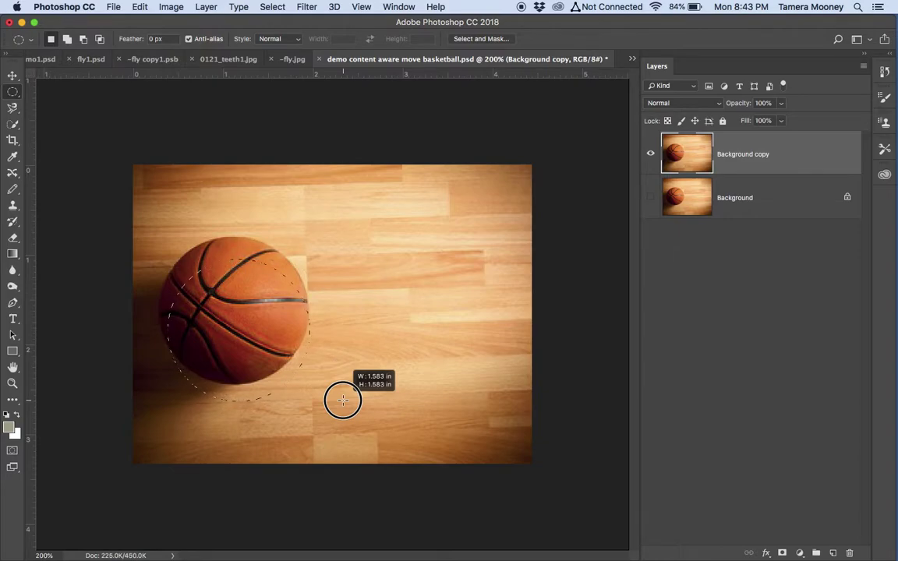
{"action": "left_click_drag", "start_coordinate": [343, 400], "coordinate": [347, 383]}
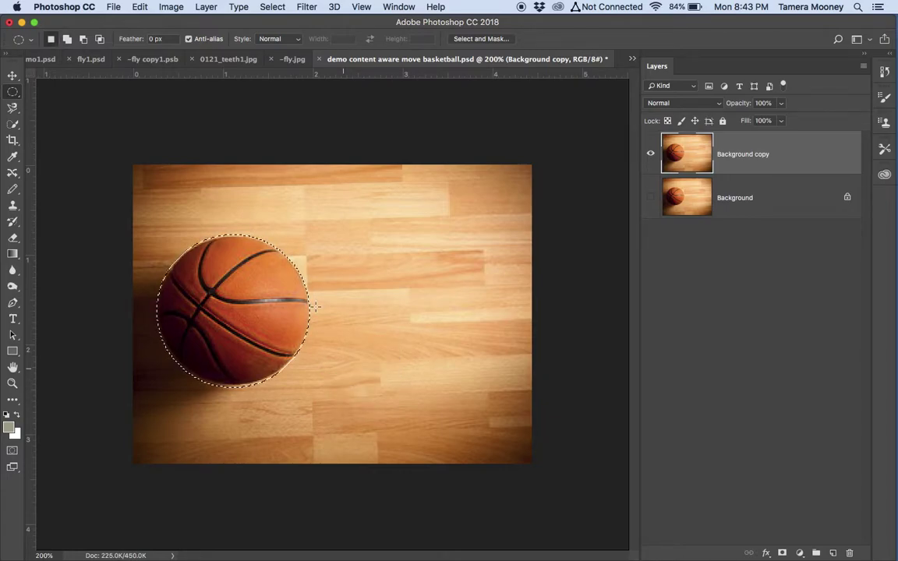
- Content-Aware Move the ball to the upper right and commit the fill
{"action": "key", "text": "j"}
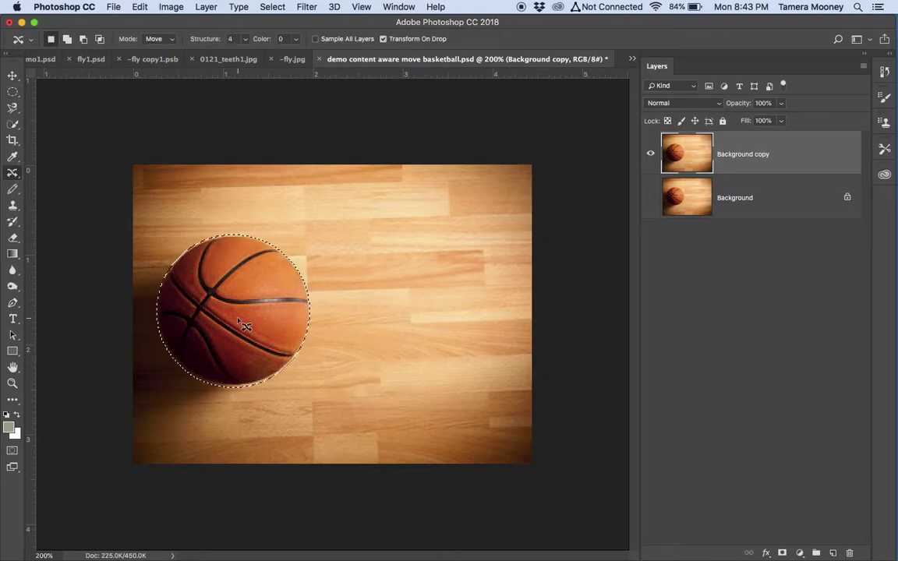
{"action": "mouse_move", "coordinate": [243, 325]}
{"action": "left_mouse_down"}
{"action": "mouse_move", "coordinate": [451, 271]}
{"action": "mouse_move", "coordinate": [450, 288]}
{"action": "left_mouse_up"}
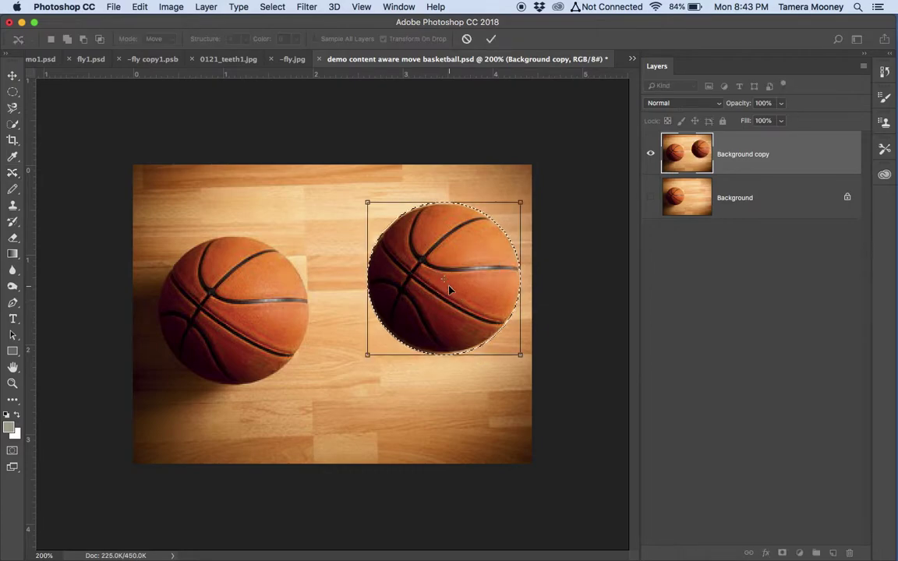
{"action": "key", "text": "Return"}
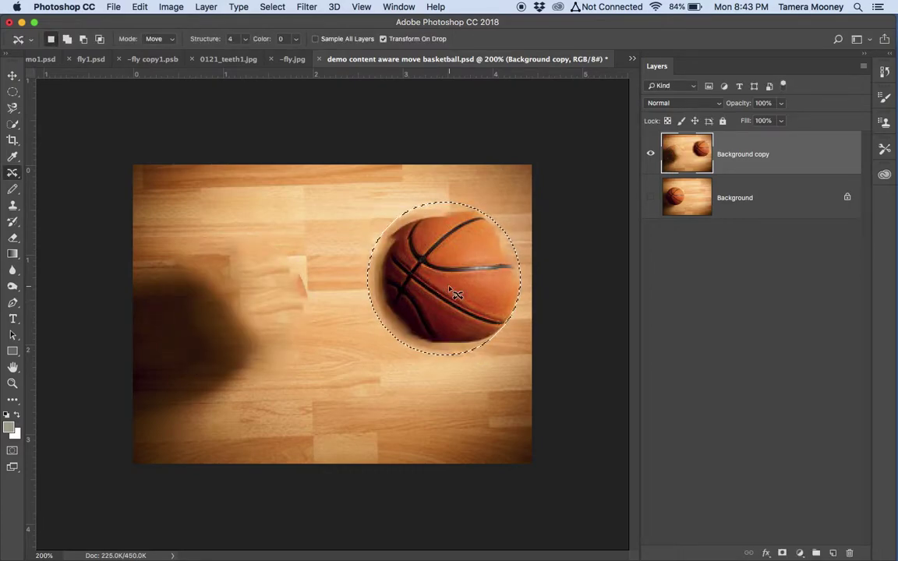
{"action": "left_click", "coordinate": [319, 58]}
- Discard the basketball changes, then select Pencil and then the Color Replacement Tool
{"action": "left_click", "coordinate": [406, 205]}
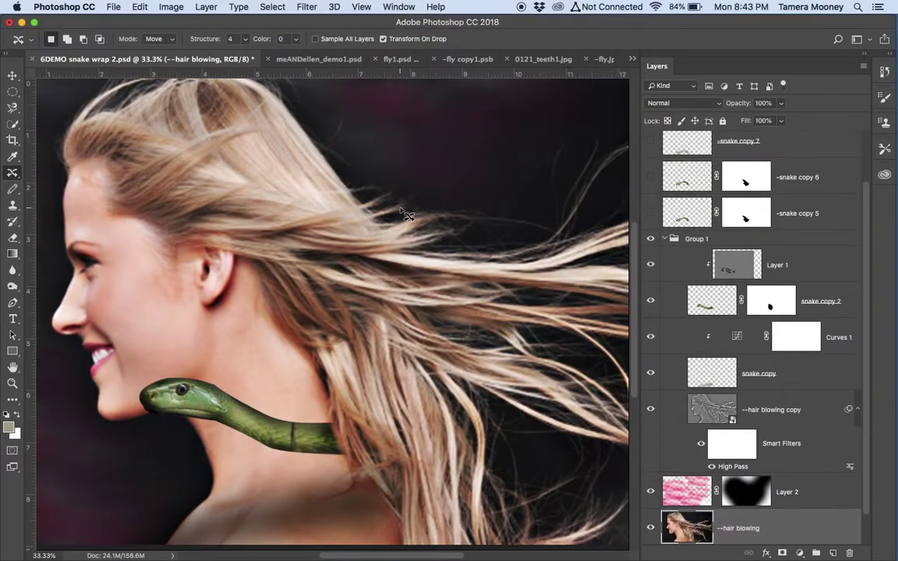
{"action": "left_click", "coordinate": [14, 192]}
{"action": "left_click_drag", "start_coordinate": [14, 192], "coordinate": [54, 203]}
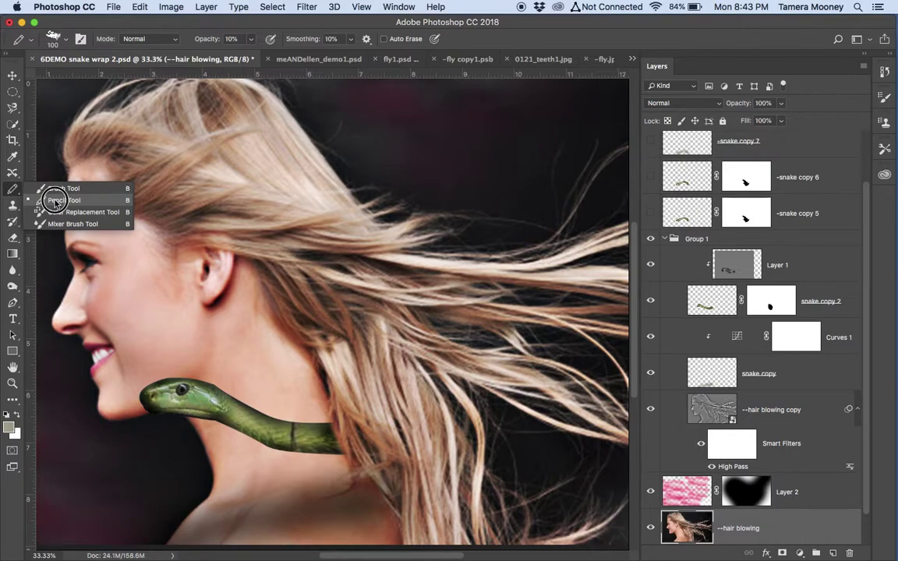
{"action": "left_click", "coordinate": [54, 201]}
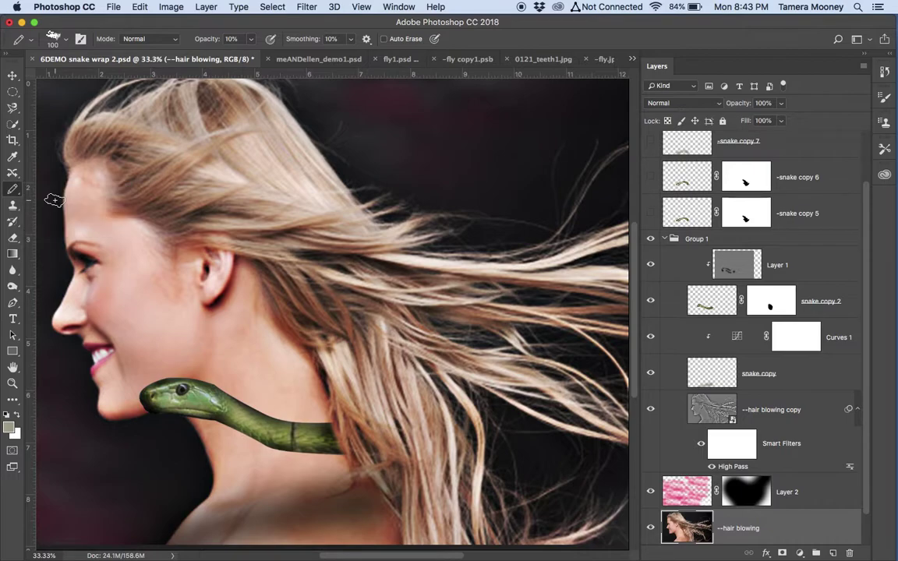
{"action": "left_click", "coordinate": [13, 190]}
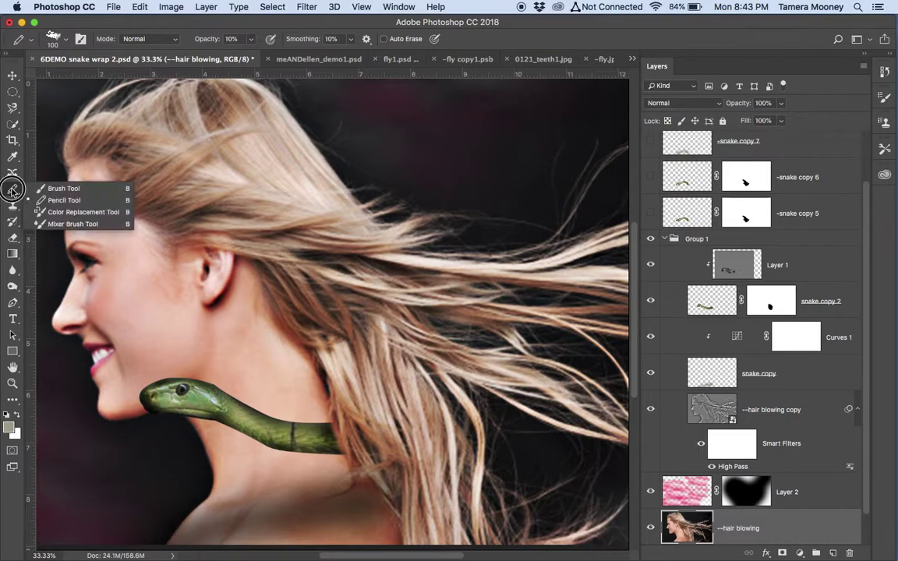
{"action": "left_click", "coordinate": [46, 212]}
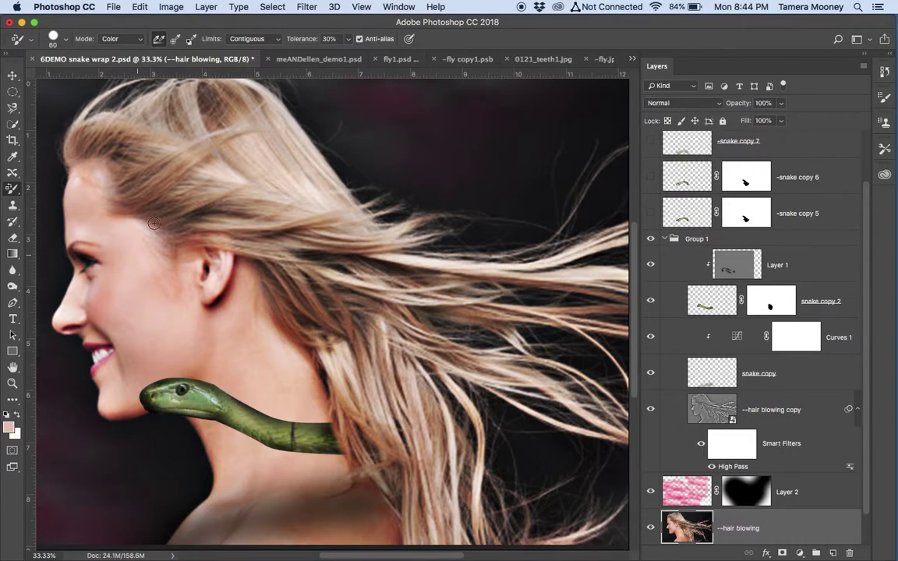
- Undo a trial cheek-pink hair tint and sample the snake's green as paint colour
{"action": "left_click", "coordinate": [136, 290], "text": "alt"}
{"action": "mouse_move", "coordinate": [205, 186]}
{"action": "left_mouse_down"}
{"action": "mouse_move", "coordinate": [202, 168]}
{"action": "mouse_move", "coordinate": [234, 172]}
{"action": "mouse_move", "coordinate": [247, 140]}
{"action": "mouse_move", "coordinate": [274, 197]}
{"action": "left_mouse_up"}
{"action": "key", "text": "F12"}
{"action": "left_click", "coordinate": [267, 422], "text": "alt"}
{"action": "mouse_move", "coordinate": [215, 182]}
{"action": "left_mouse_down"}
{"action": "mouse_move", "coordinate": [217, 156]}
{"action": "mouse_move", "coordinate": [166, 146]}
{"action": "mouse_move", "coordinate": [144, 180]}
{"action": "mouse_move", "coordinate": [127, 183]}
{"action": "mouse_move", "coordinate": [156, 200]}
{"action": "mouse_move", "coordinate": [162, 186]}
{"action": "mouse_move", "coordinate": [217, 207]}
{"action": "mouse_move", "coordinate": [169, 235]}
{"action": "mouse_move", "coordinate": [144, 263]}
{"action": "mouse_move", "coordinate": [144, 288]}
{"action": "left_mouse_up"}
{"action": "key", "text": "ctrl+z"}
- Recolour the hair above the ear, crown, front and behind the neck green, then save
{"action": "left_click_drag", "start_coordinate": [185, 226], "coordinate": [261, 245]}
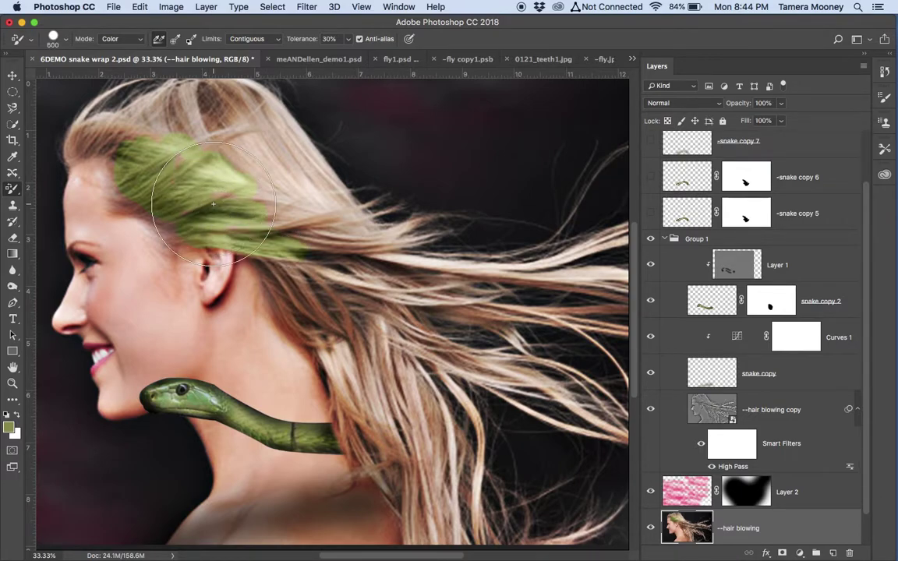
{"action": "mouse_move", "coordinate": [213, 204]}
{"action": "left_mouse_down"}
{"action": "mouse_move", "coordinate": [191, 160]}
{"action": "mouse_move", "coordinate": [171, 144]}
{"action": "left_mouse_up"}
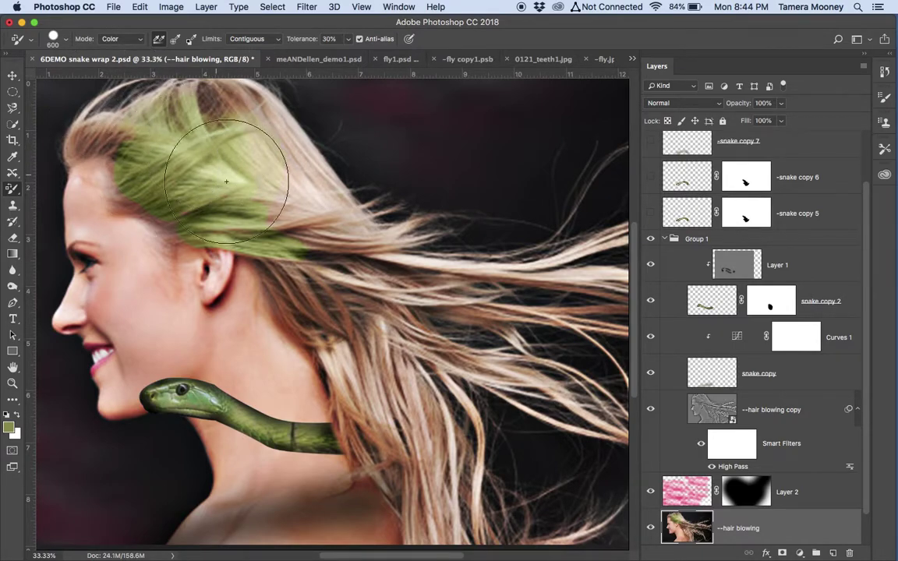
{"action": "key", "text": "bracketleft"}
{"action": "key", "text": "bracketleft"}
{"action": "key", "text": "bracketleft"}
{"action": "key", "text": "bracketleft"}
{"action": "key", "text": "bracketleft"}
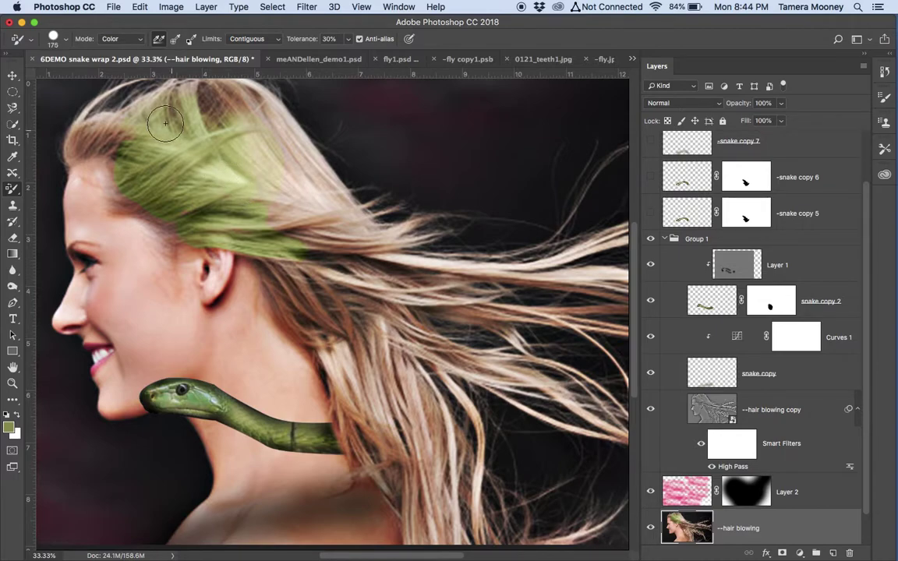
{"action": "mouse_move", "coordinate": [118, 125]}
{"action": "left_mouse_down"}
{"action": "mouse_move", "coordinate": [80, 151]}
{"action": "mouse_move", "coordinate": [127, 98]}
{"action": "left_mouse_up"}
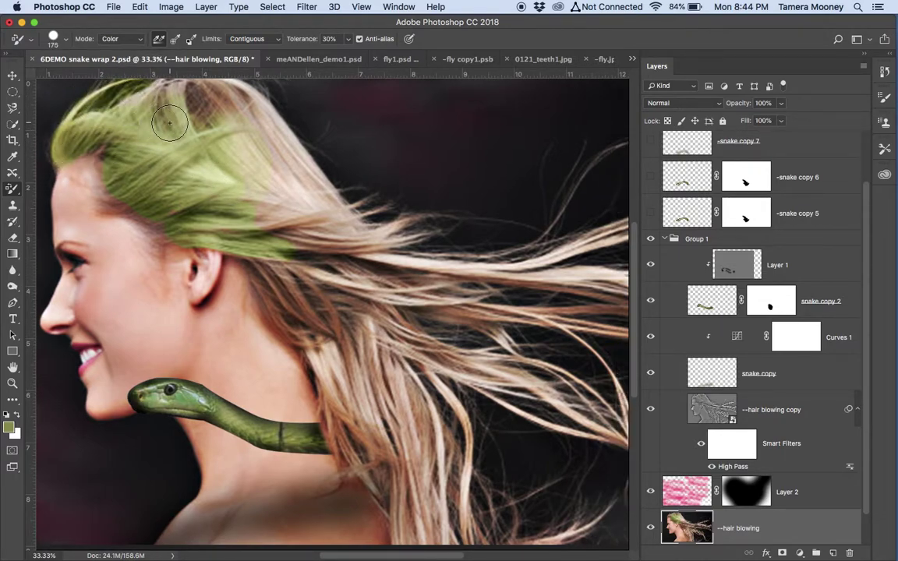
{"action": "scroll", "coordinate": [170, 125], "scroll_direction": "up", "scroll_amount": 3}
{"action": "mouse_move", "coordinate": [169, 124]}
{"action": "left_mouse_down"}
{"action": "mouse_move", "coordinate": [150, 136]}
{"action": "mouse_move", "coordinate": [190, 104]}
{"action": "mouse_move", "coordinate": [204, 136]}
{"action": "mouse_move", "coordinate": [260, 180]}
{"action": "mouse_move", "coordinate": [315, 274]}
{"action": "mouse_move", "coordinate": [185, 198]}
{"action": "mouse_move", "coordinate": [311, 295]}
{"action": "mouse_move", "coordinate": [316, 271]}
{"action": "mouse_move", "coordinate": [345, 293]}
{"action": "mouse_move", "coordinate": [260, 261]}
{"action": "mouse_move", "coordinate": [284, 345]}
{"action": "mouse_move", "coordinate": [253, 308]}
{"action": "mouse_move", "coordinate": [318, 403]}
{"action": "mouse_move", "coordinate": [271, 289]}
{"action": "mouse_move", "coordinate": [316, 407]}
{"action": "mouse_move", "coordinate": [357, 361]}
{"action": "mouse_move", "coordinate": [339, 306]}
{"action": "mouse_move", "coordinate": [341, 315]}
{"action": "mouse_move", "coordinate": [347, 290]}
{"action": "mouse_move", "coordinate": [497, 276]}
{"action": "mouse_move", "coordinate": [367, 286]}
{"action": "mouse_move", "coordinate": [355, 258]}
{"action": "left_mouse_up"}
{"action": "key", "text": "super+minus"}
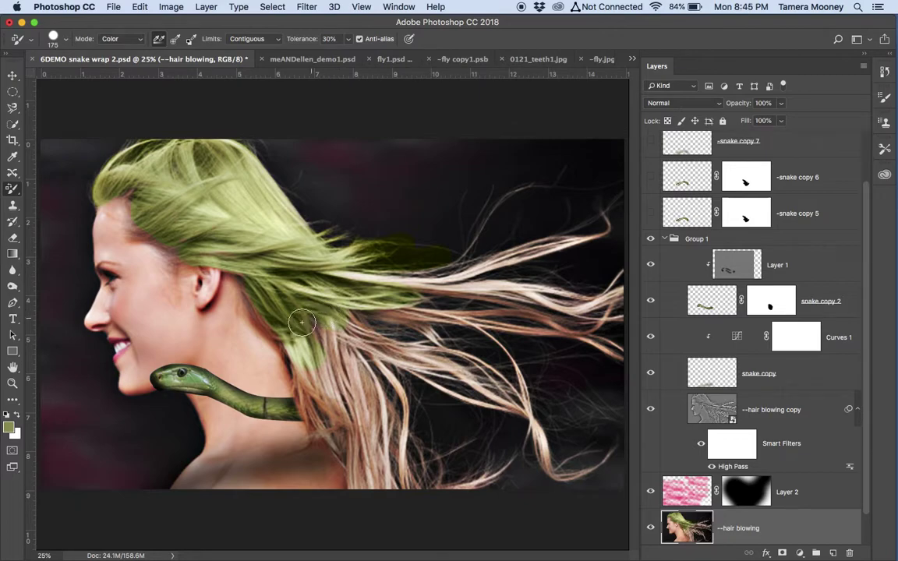
{"action": "mouse_move", "coordinate": [337, 318]}
{"action": "left_mouse_down"}
{"action": "mouse_move", "coordinate": [287, 333]}
{"action": "mouse_move", "coordinate": [317, 411]}
{"action": "mouse_move", "coordinate": [337, 380]}
{"action": "left_mouse_up"}
{"action": "key", "text": "super+s"}
{"action": "left_click", "coordinate": [12, 189]}
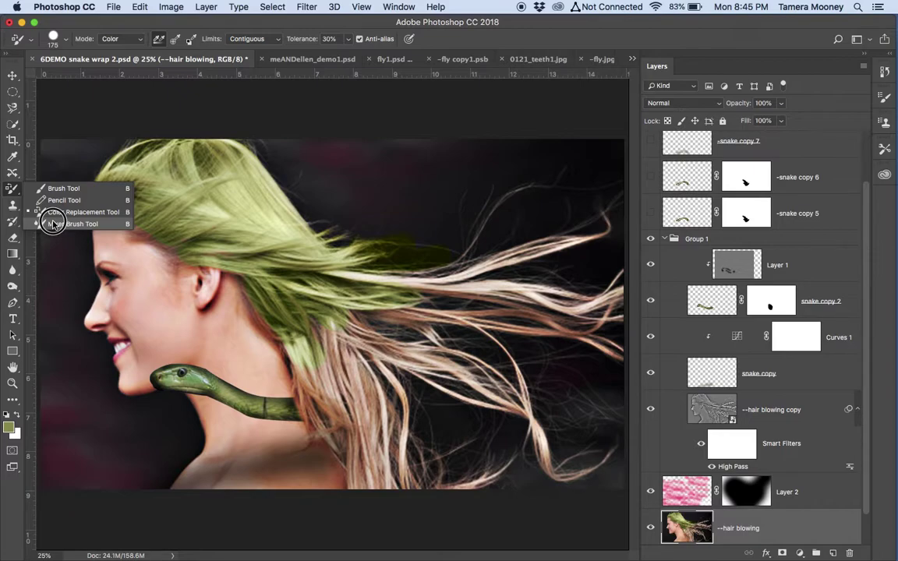
{"action": "left_click", "coordinate": [53, 223]}
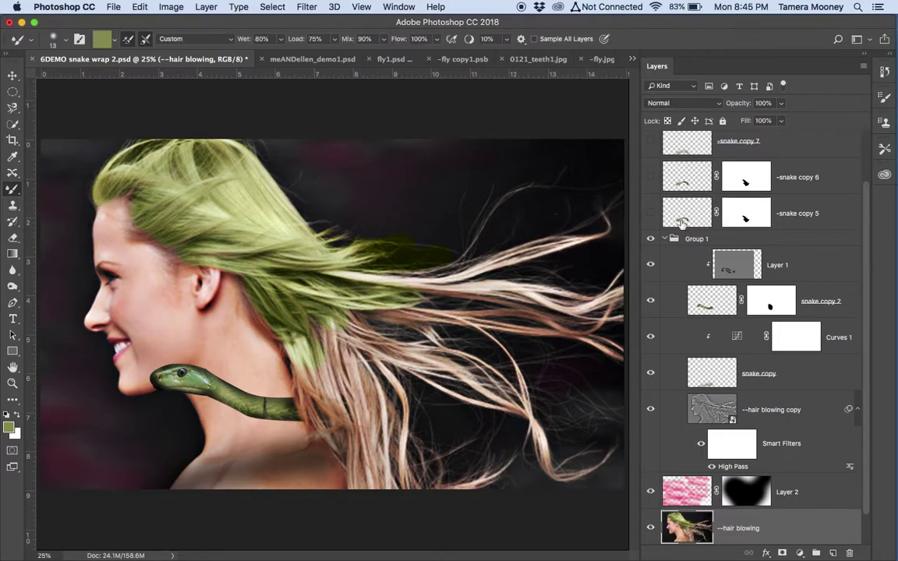
- Toggle Group 2's visibility on and off, then create an 11 × 8 in, 100 ppi document
{"action": "scroll", "coordinate": [765, 220], "scroll_direction": "up", "scroll_amount": 3}
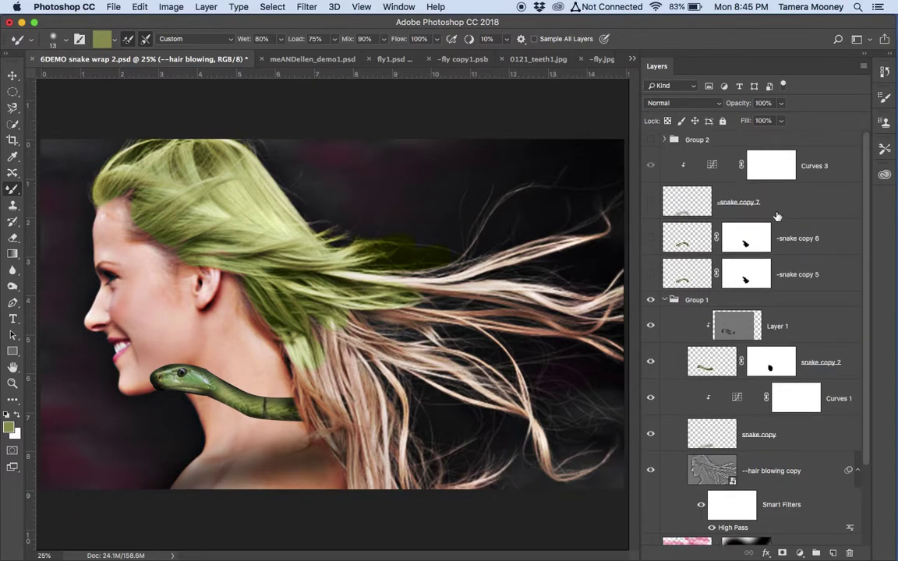
{"action": "left_click", "coordinate": [651, 141]}
{"action": "left_click", "coordinate": [651, 140]}
{"action": "left_click", "coordinate": [121, 8]}
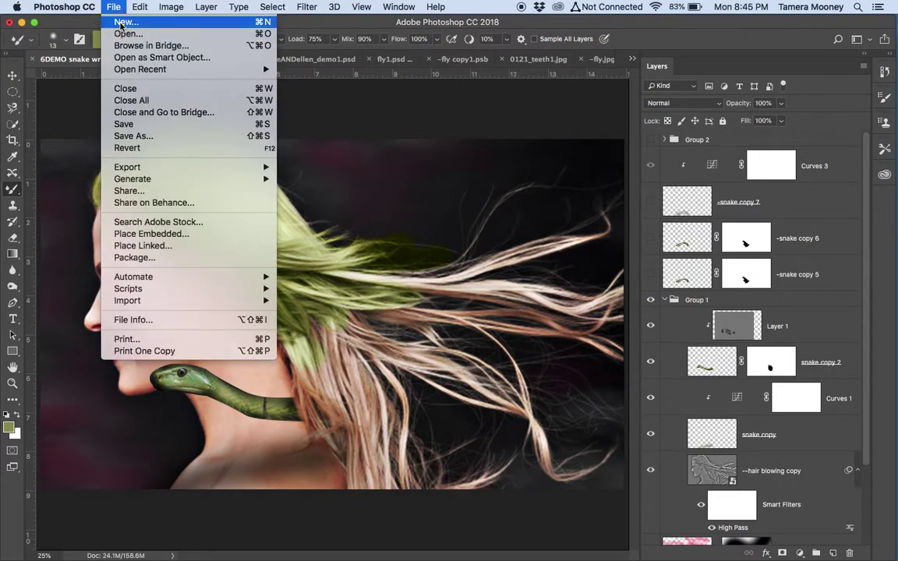
{"action": "left_click", "coordinate": [121, 26]}
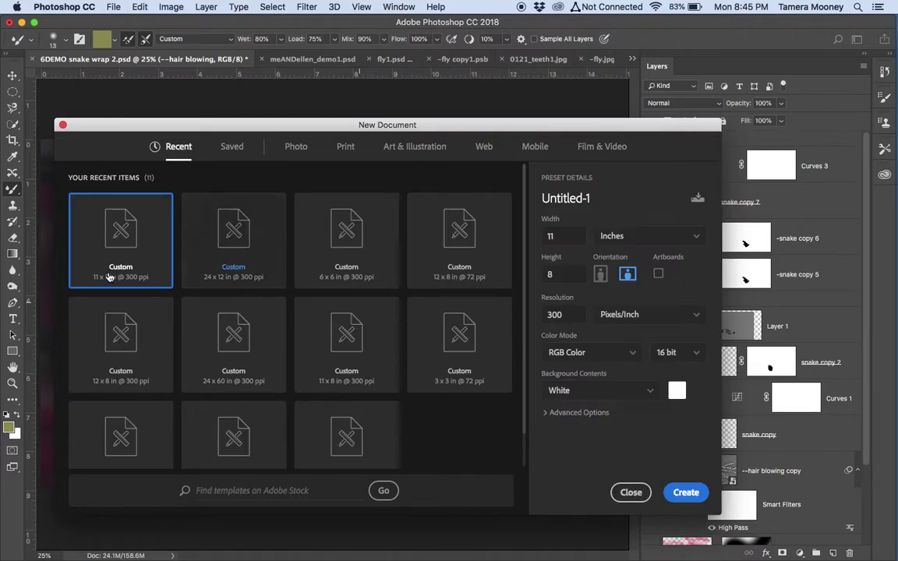
{"action": "double_click", "coordinate": [557, 314]}
{"action": "type", "text": "100"}
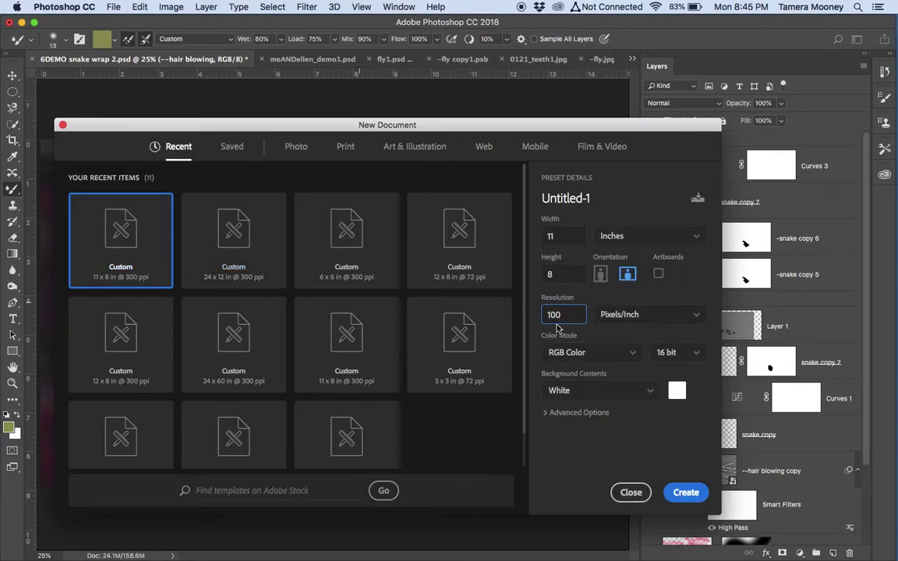
{"action": "left_click", "coordinate": [687, 495]}
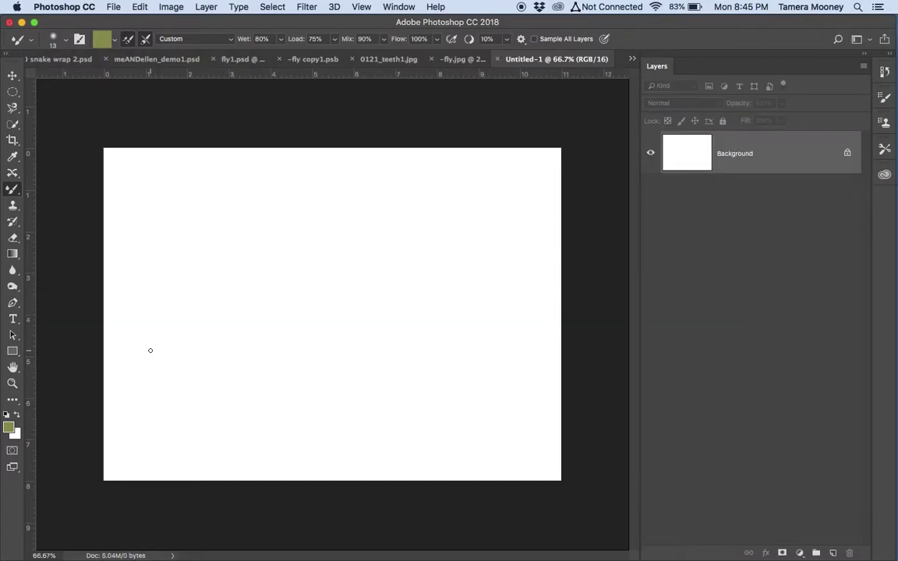
- Paint a green blob on the left of the blank canvas with an enlarged brush
{"action": "key", "text": "bracketright"}
{"action": "key", "text": "bracketright"}
{"action": "mouse_move", "coordinate": [156, 273]}
{"action": "left_mouse_down"}
{"action": "mouse_move", "coordinate": [235, 399]}
{"action": "mouse_move", "coordinate": [184, 331]}
{"action": "left_mouse_up"}
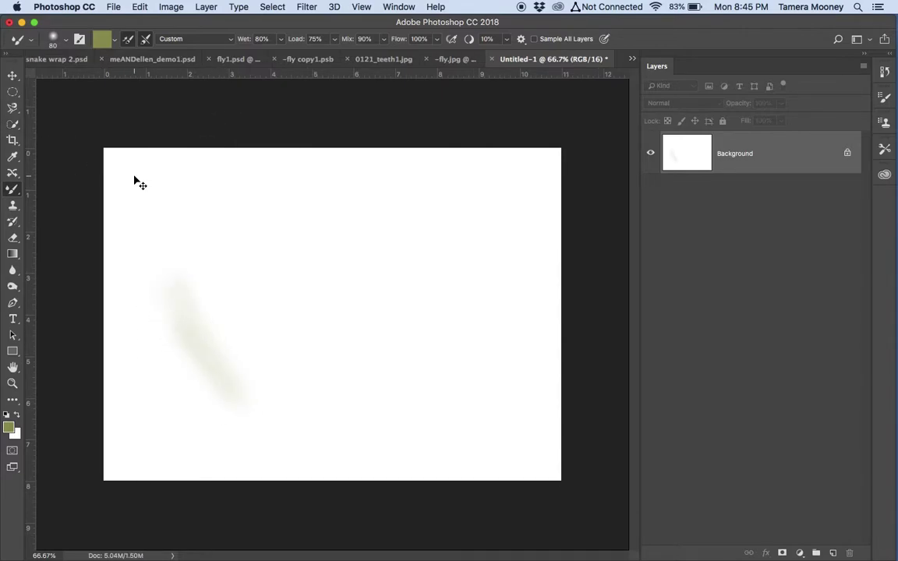
{"action": "key", "text": "ctrl+z"}
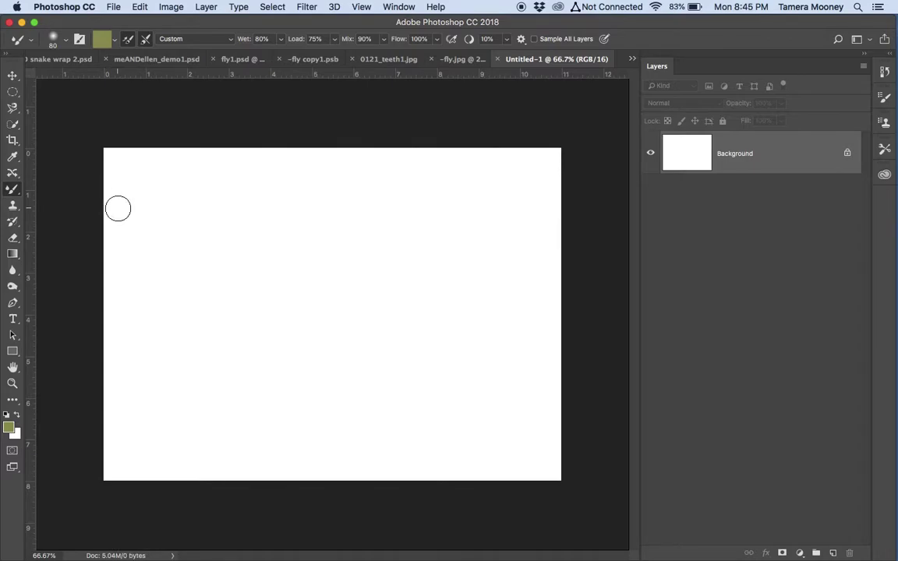
{"action": "left_click", "coordinate": [20, 191]}
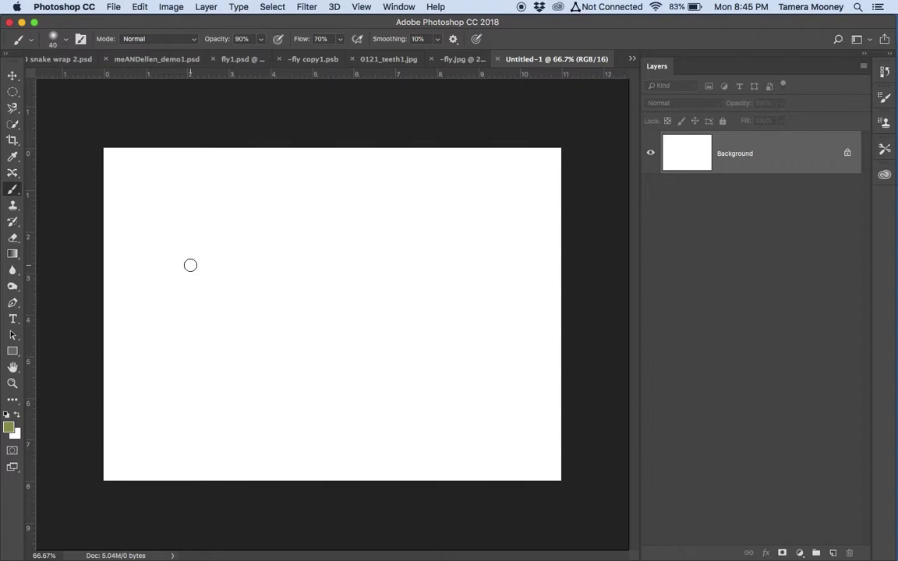
{"action": "left_click_drag", "start_coordinate": [178, 250], "coordinate": [205, 301]}
{"action": "key", "text": "bracketright"}
{"action": "key", "text": "bracketright"}
{"action": "key", "text": "bracketright"}
{"action": "mouse_move", "coordinate": [241, 407]}
{"action": "left_mouse_down"}
{"action": "mouse_move", "coordinate": [214, 295]}
{"action": "mouse_move", "coordinate": [226, 359]}
{"action": "left_mouse_up"}
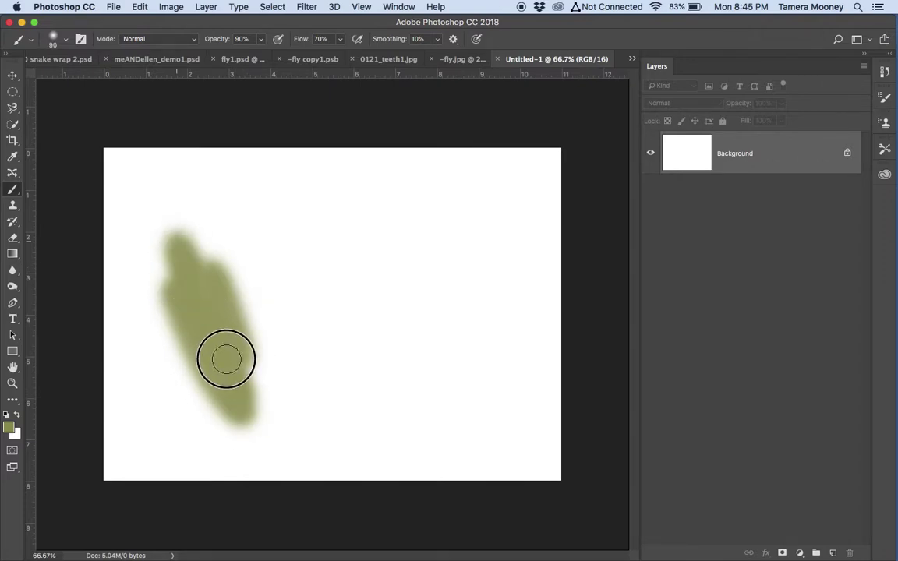
- Paint a brighter yellow-green over the blob
{"action": "left_click", "coordinate": [9, 426]}
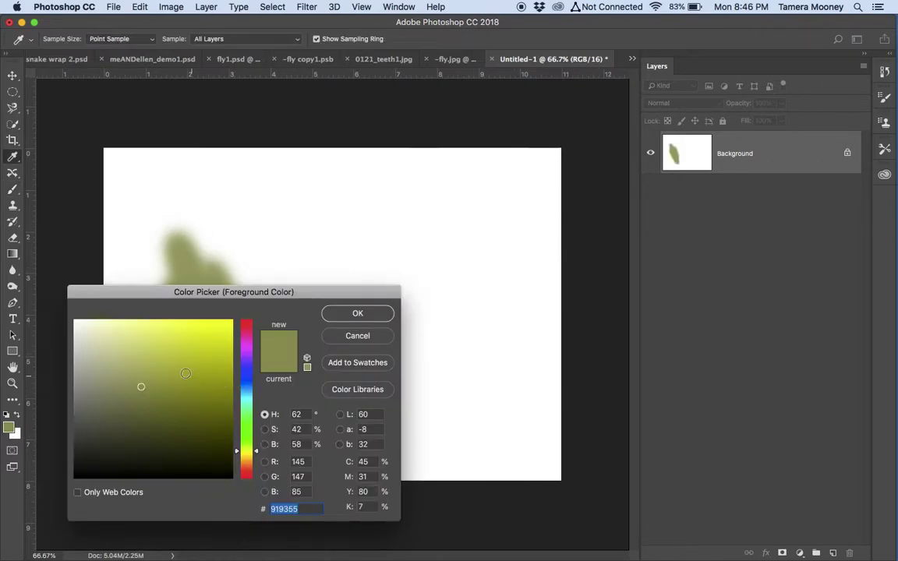
{"action": "left_click", "coordinate": [160, 362]}
{"action": "left_click", "coordinate": [358, 313]}
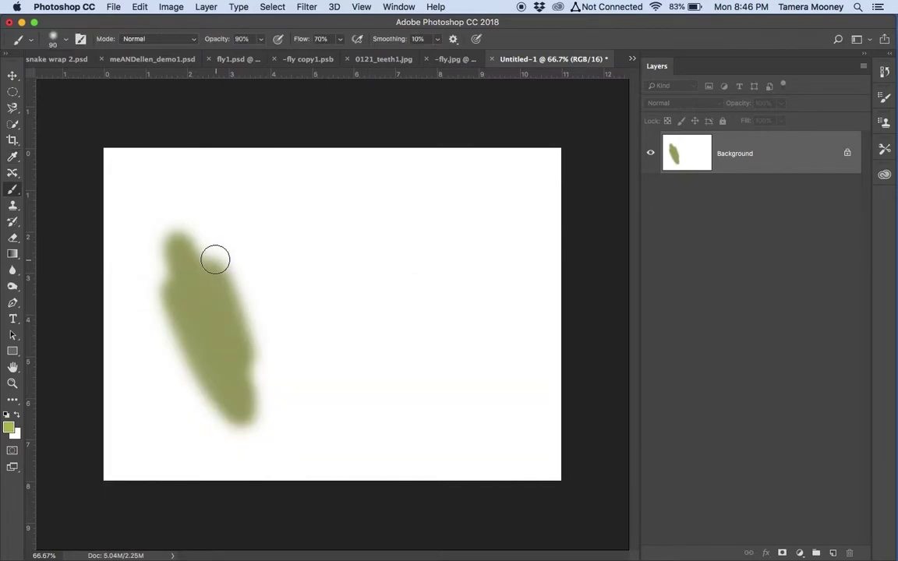
{"action": "mouse_move", "coordinate": [216, 256]}
{"action": "left_mouse_down"}
{"action": "mouse_move", "coordinate": [190, 236]}
{"action": "mouse_move", "coordinate": [261, 387]}
{"action": "left_mouse_up"}
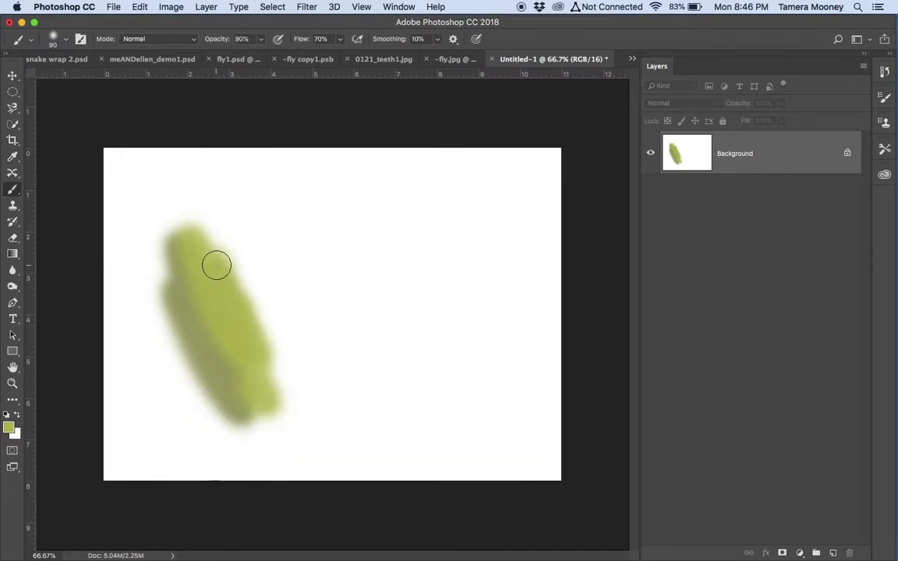
{"action": "key", "text": "super+1"}
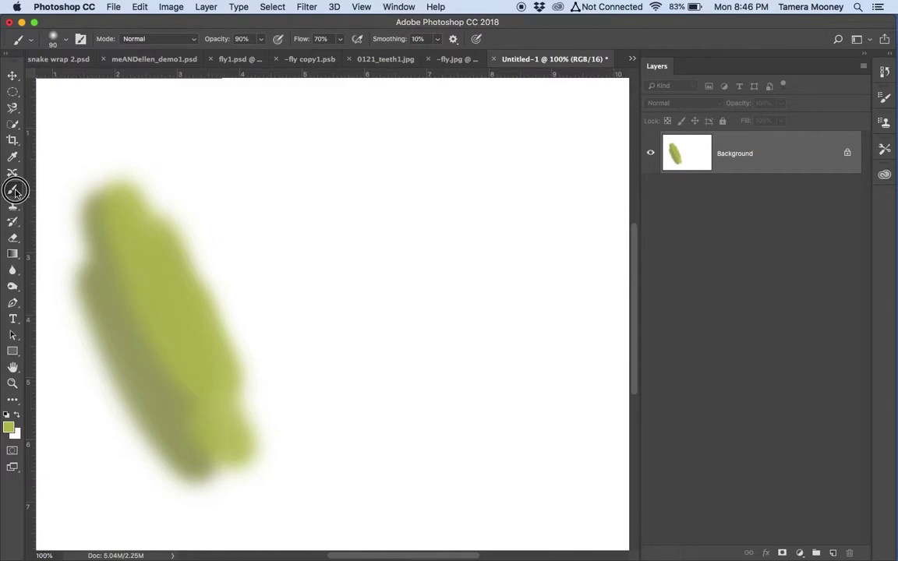
- Blend the lower-left part of the blob with the Mixer Brush
{"action": "right_click", "coordinate": [15, 190]}
{"action": "left_click", "coordinate": [47, 224]}
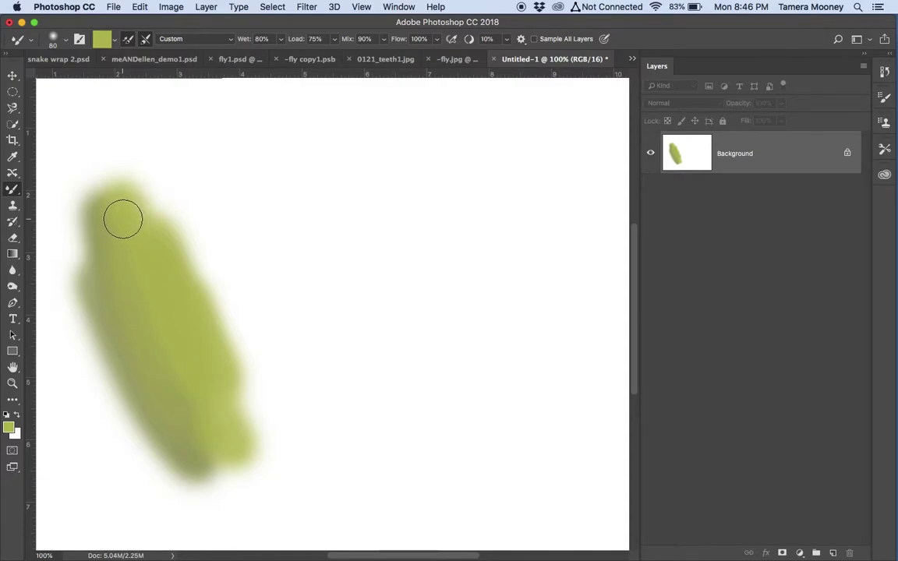
{"action": "left_click_drag", "start_coordinate": [106, 275], "coordinate": [169, 428]}
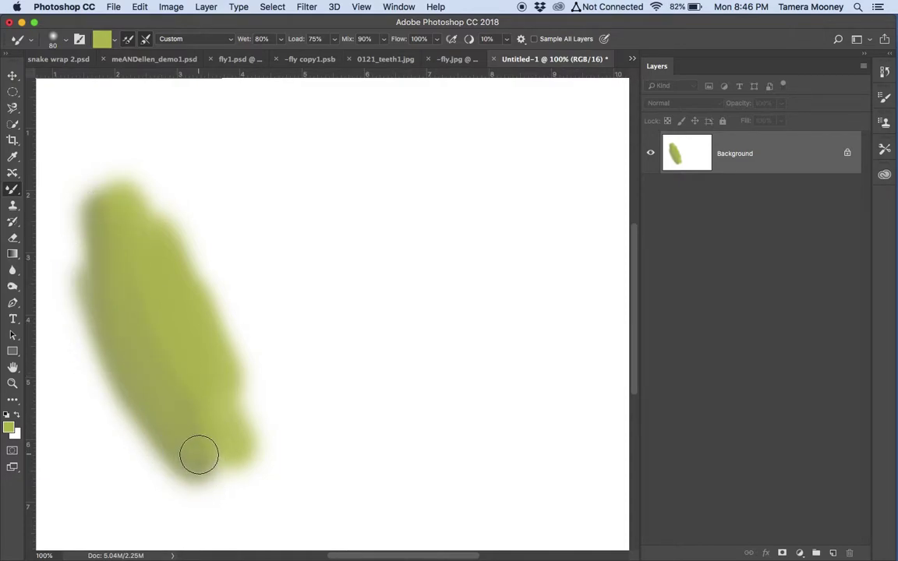
{"action": "key", "text": "super+equal"}
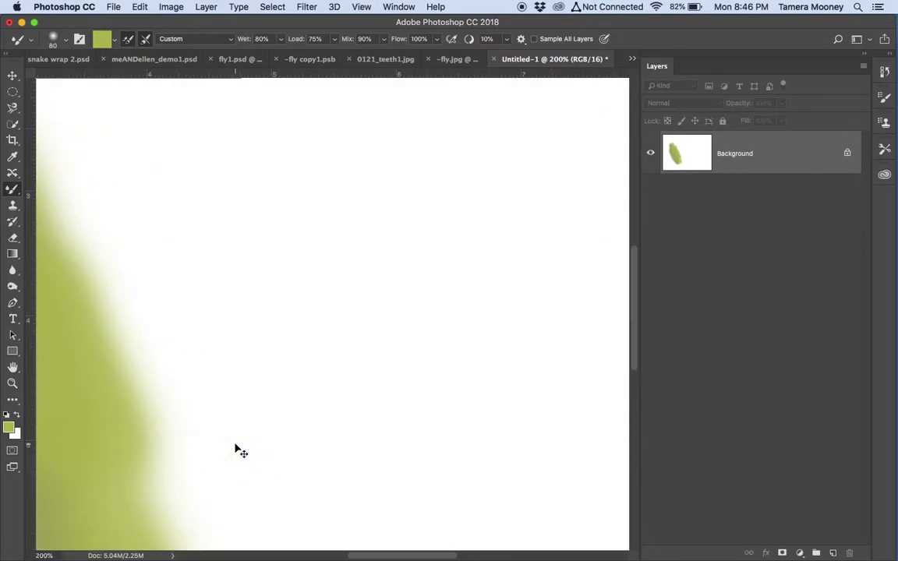
{"action": "key", "text": "super+minus"}
{"action": "key", "text": "super+minus"}
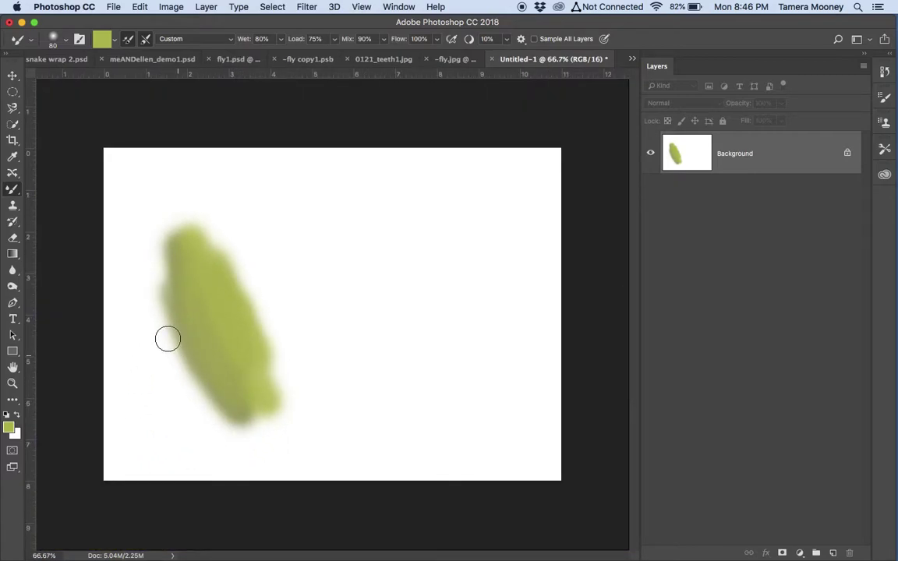
- Paint a dark olive stroke to the left of the blob
{"action": "left_click", "coordinate": [8, 427]}
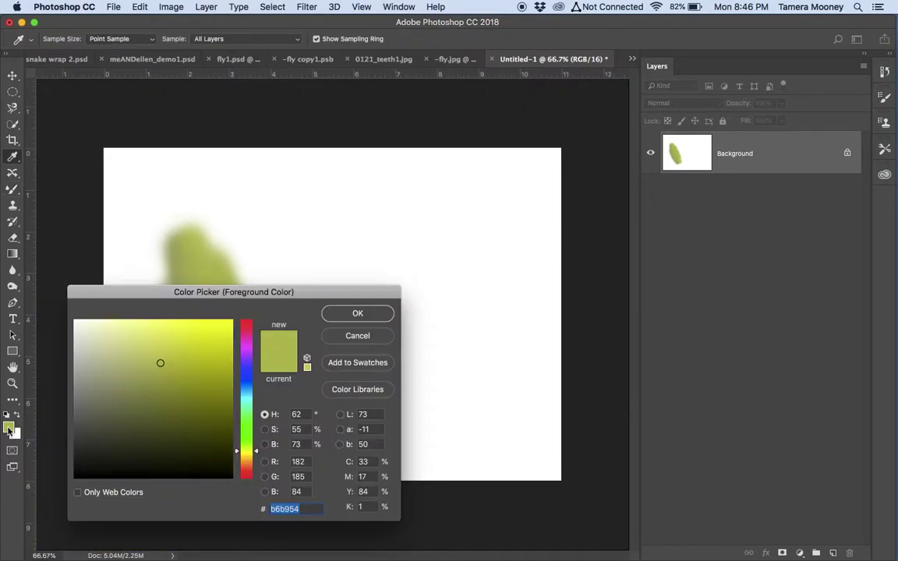
{"action": "left_click", "coordinate": [218, 425]}
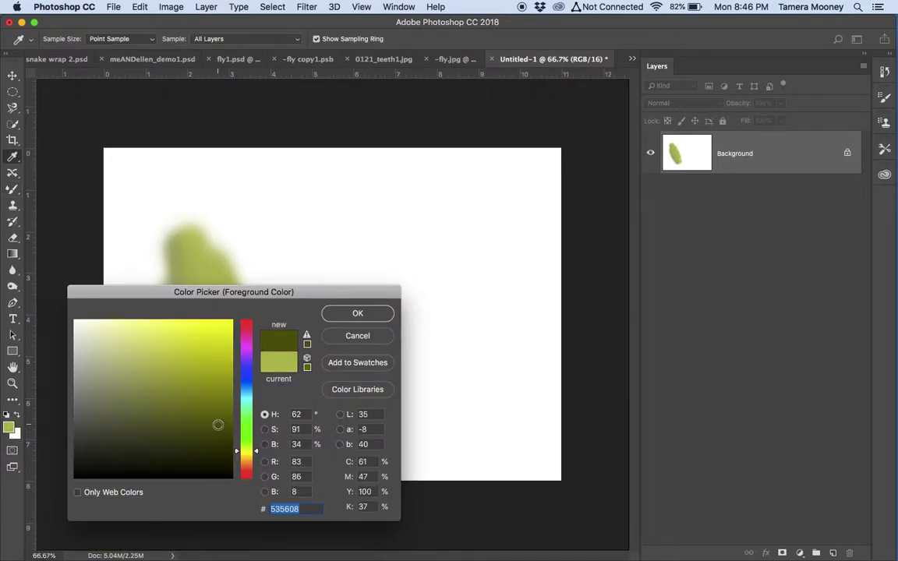
{"action": "left_click", "coordinate": [358, 314]}
{"action": "left_click", "coordinate": [23, 192]}
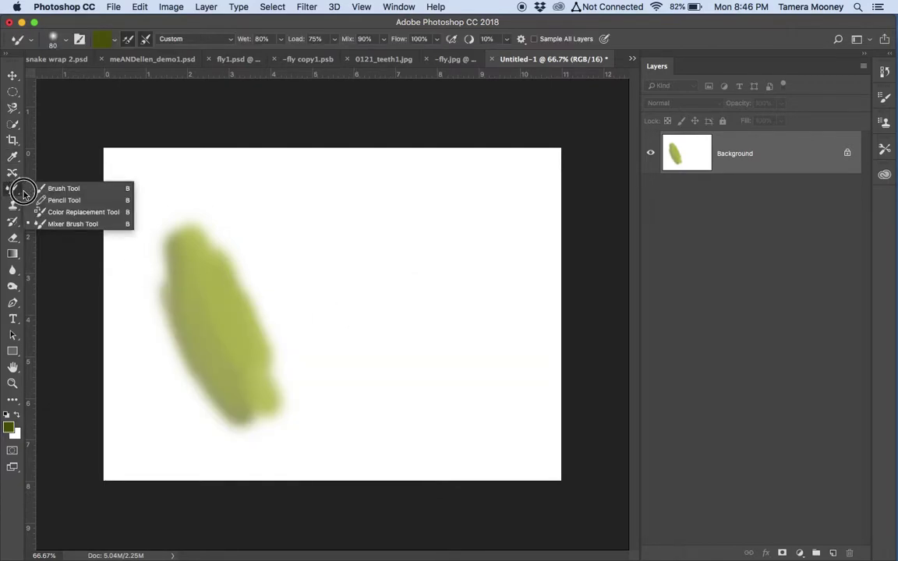
{"action": "mouse_move", "coordinate": [141, 300]}
{"action": "left_mouse_down"}
{"action": "mouse_move", "coordinate": [185, 391]}
{"action": "mouse_move", "coordinate": [157, 363]}
{"action": "mouse_move", "coordinate": [214, 431]}
{"action": "left_mouse_up"}
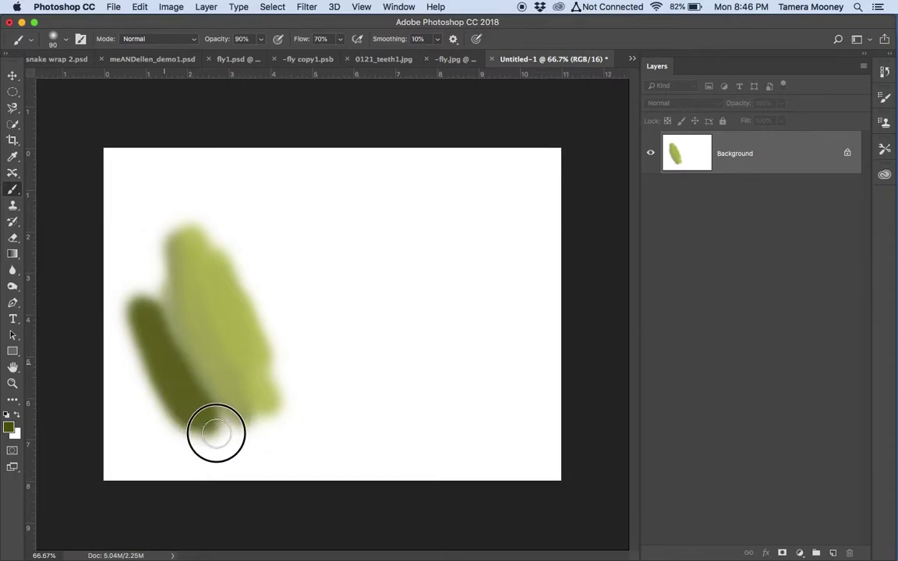
- Blend the dark olive into the light green with the Mixer Brush
{"action": "right_click", "coordinate": [10, 198]}
{"action": "left_click", "coordinate": [62, 223]}
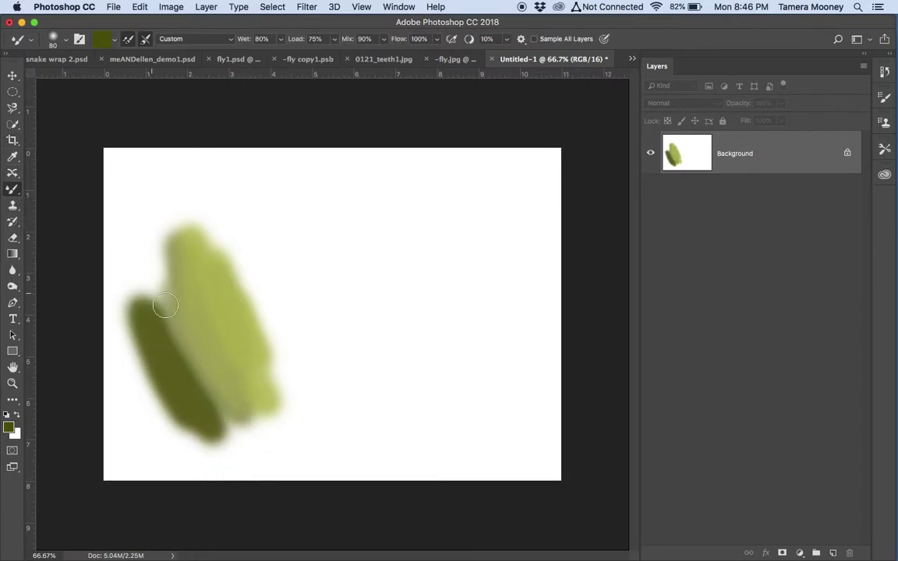
{"action": "mouse_move", "coordinate": [164, 314]}
{"action": "left_mouse_down"}
{"action": "mouse_move", "coordinate": [200, 396]}
{"action": "mouse_move", "coordinate": [160, 357]}
{"action": "mouse_move", "coordinate": [175, 344]}
{"action": "mouse_move", "coordinate": [156, 344]}
{"action": "mouse_move", "coordinate": [172, 315]}
{"action": "mouse_move", "coordinate": [203, 404]}
{"action": "mouse_move", "coordinate": [180, 396]}
{"action": "mouse_move", "coordinate": [191, 323]}
{"action": "mouse_move", "coordinate": [164, 320]}
{"action": "mouse_move", "coordinate": [190, 307]}
{"action": "mouse_move", "coordinate": [228, 423]}
{"action": "mouse_move", "coordinate": [204, 385]}
{"action": "left_mouse_up"}
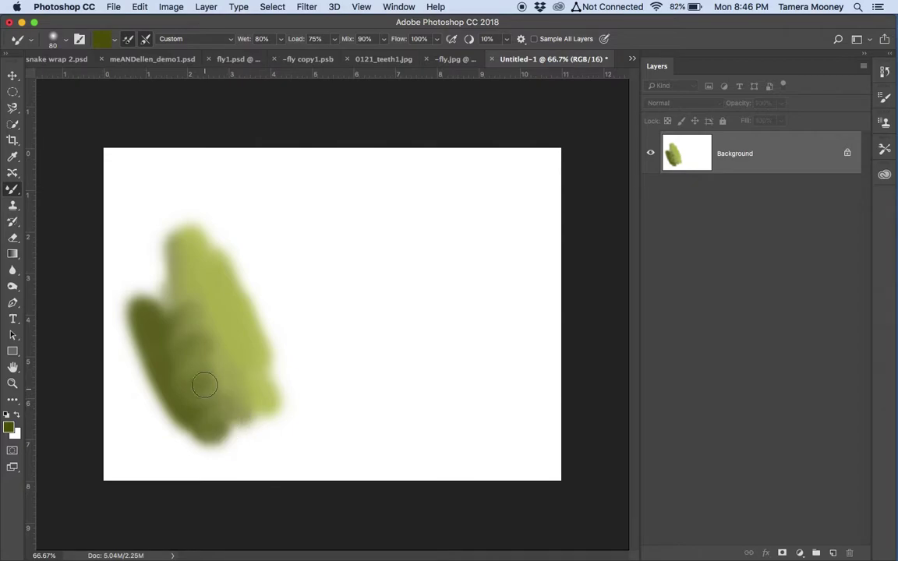
- Lower the Mixer Brush Wet setting to 34% and blend the greens further
{"action": "key", "text": "super+1"}
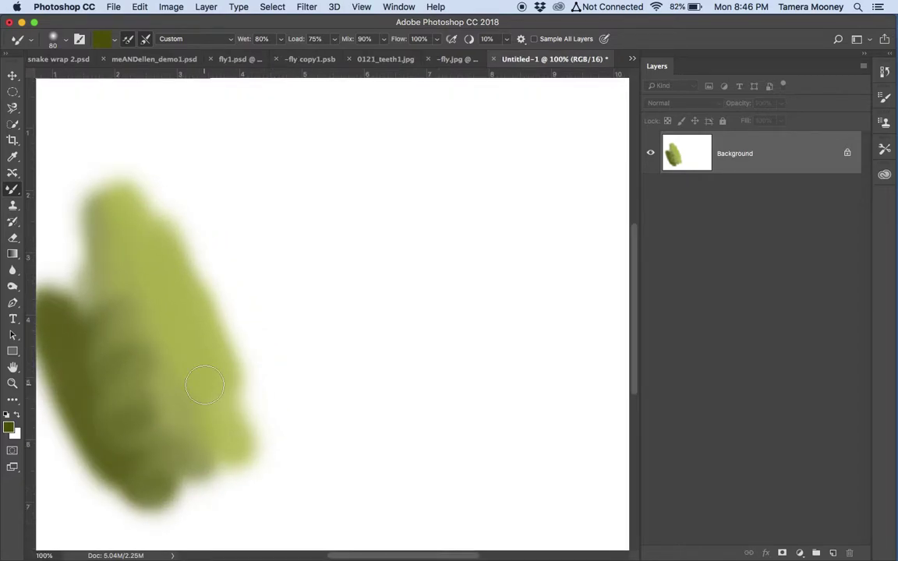
{"action": "left_click", "coordinate": [281, 41]}
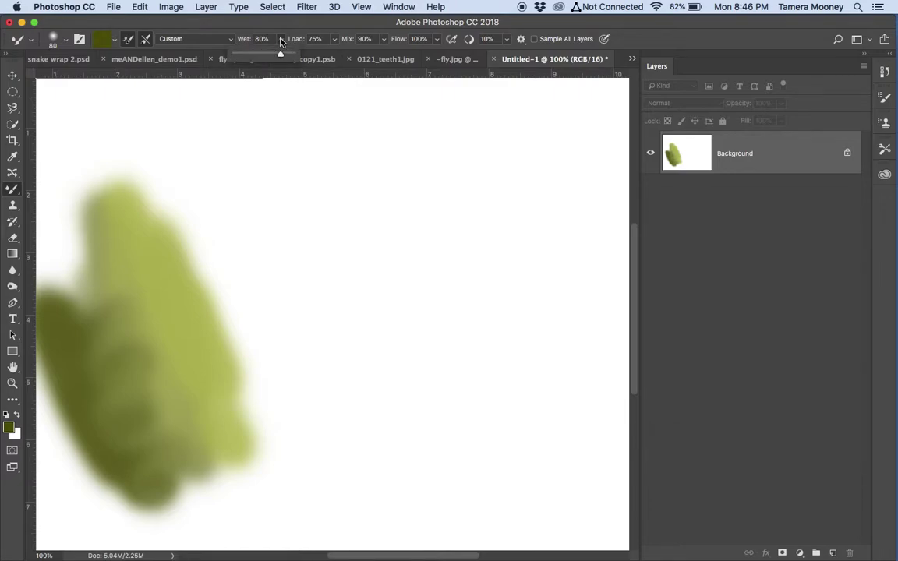
{"action": "left_click_drag", "start_coordinate": [279, 64], "coordinate": [254, 56]}
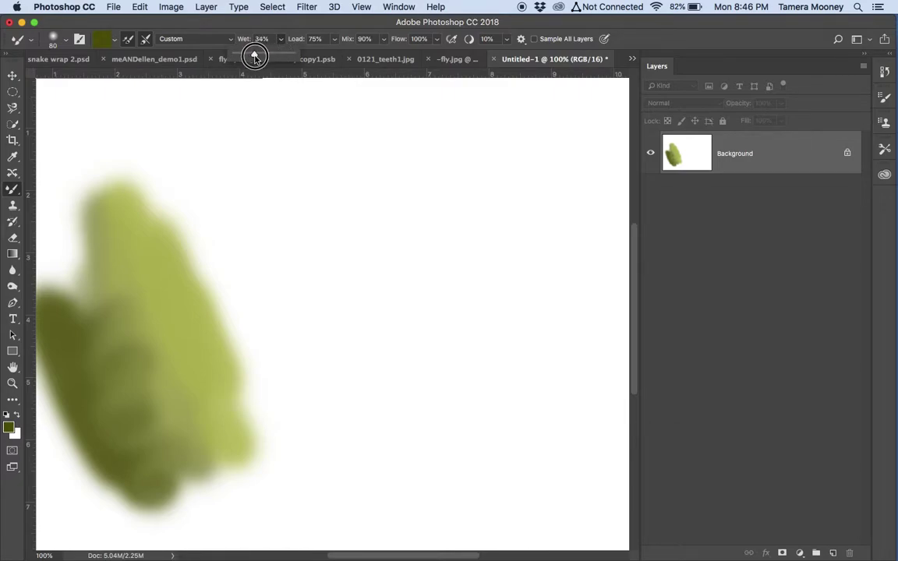
{"action": "left_click", "coordinate": [315, 61]}
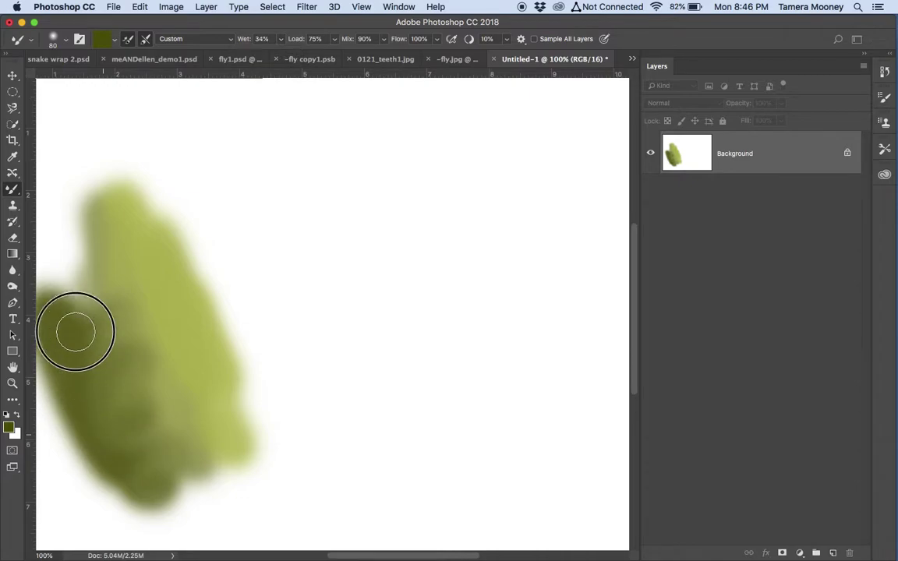
{"action": "mouse_move", "coordinate": [137, 349]}
{"action": "left_mouse_down"}
{"action": "mouse_move", "coordinate": [83, 341]}
{"action": "mouse_move", "coordinate": [134, 305]}
{"action": "mouse_move", "coordinate": [190, 441]}
{"action": "mouse_move", "coordinate": [150, 296]}
{"action": "mouse_move", "coordinate": [96, 360]}
{"action": "mouse_move", "coordinate": [104, 321]}
{"action": "left_mouse_up"}
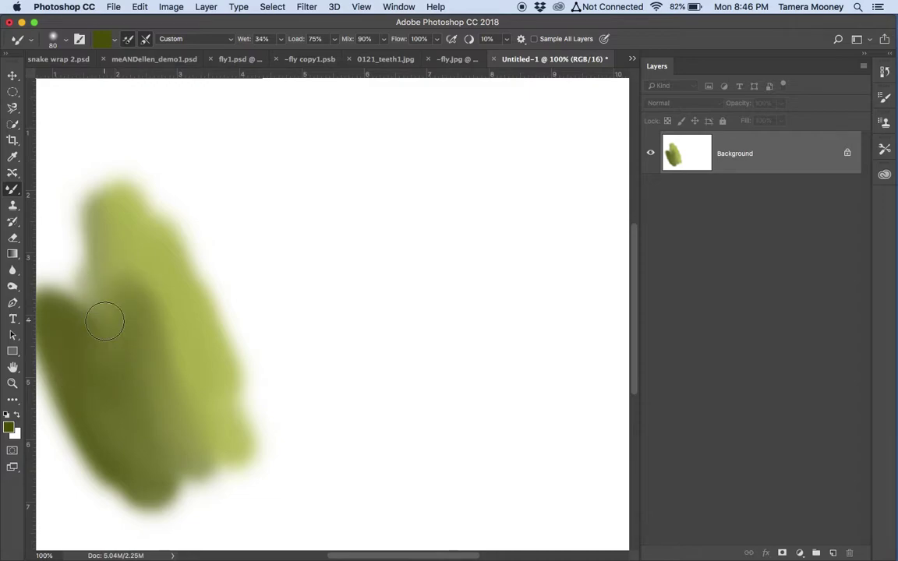
{"action": "left_click", "coordinate": [12, 271]}
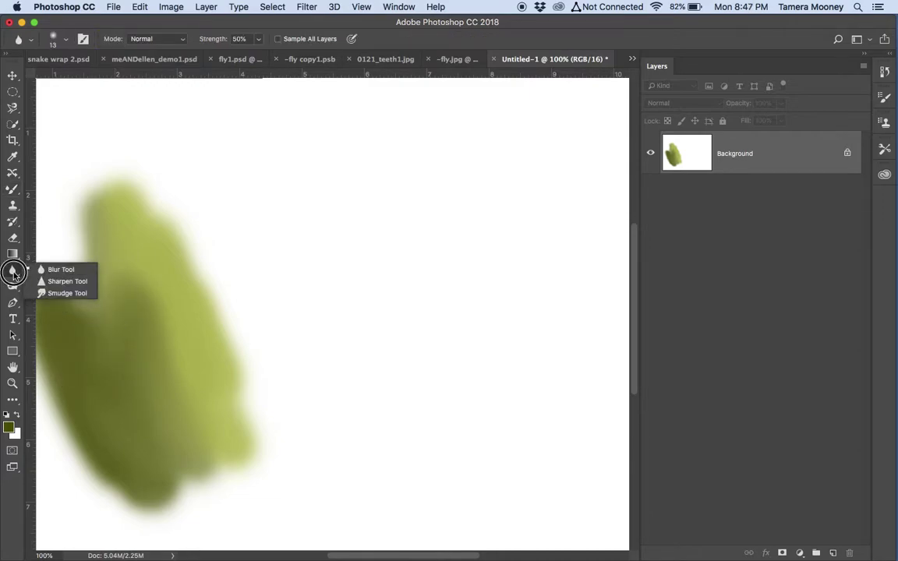
- Blur the green blob's strokes and convert the locked Background into Layer 0
{"action": "left_click", "coordinate": [30, 273]}
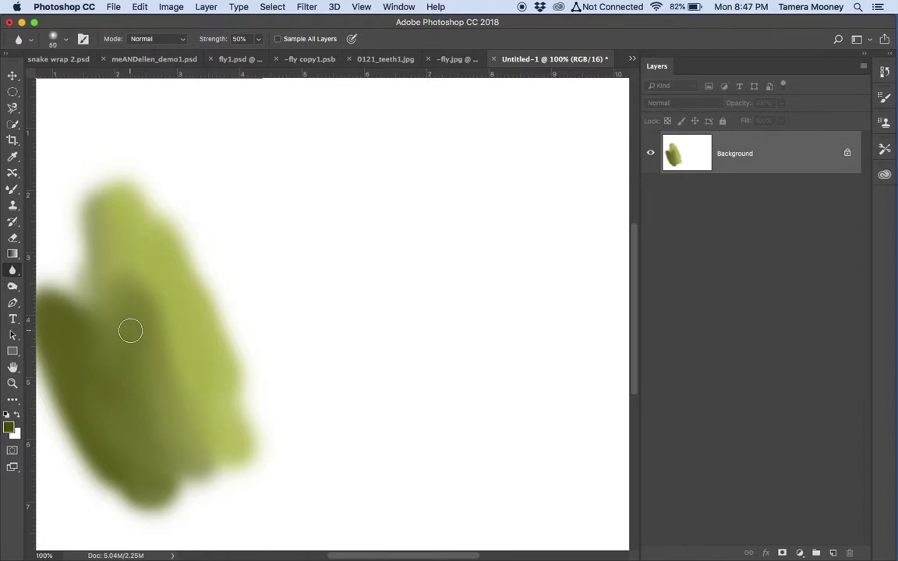
{"action": "mouse_move", "coordinate": [132, 332]}
{"action": "left_mouse_down"}
{"action": "mouse_move", "coordinate": [226, 345]}
{"action": "mouse_move", "coordinate": [245, 438]}
{"action": "left_mouse_up"}
{"action": "left_click_drag", "start_coordinate": [237, 380], "coordinate": [236, 374]}
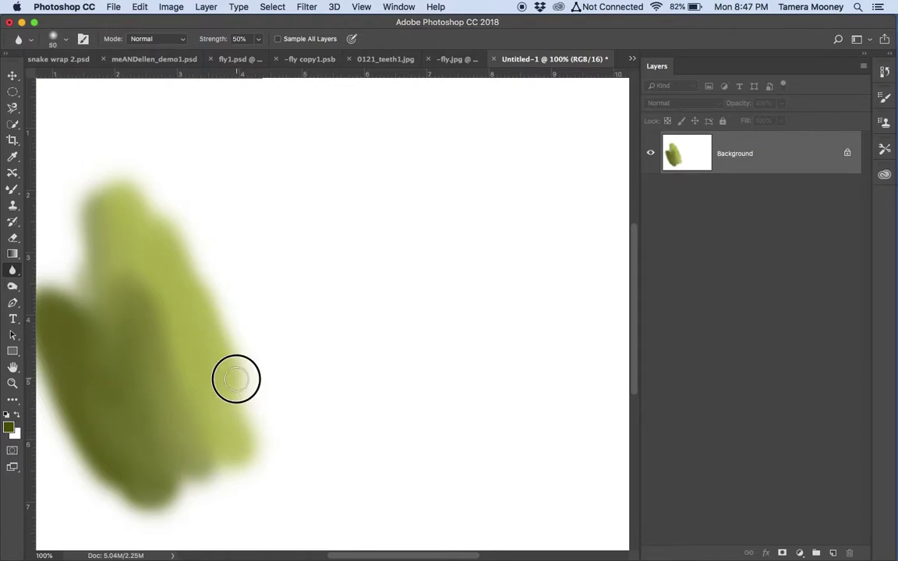
{"action": "left_click", "coordinate": [849, 154]}
{"action": "mouse_move", "coordinate": [162, 249]}
{"action": "left_mouse_down"}
{"action": "mouse_move", "coordinate": [183, 277]}
{"action": "mouse_move", "coordinate": [187, 356]}
{"action": "mouse_move", "coordinate": [91, 377]}
{"action": "left_mouse_up"}
{"action": "mouse_move", "coordinate": [147, 269]}
{"action": "left_mouse_down"}
{"action": "mouse_move", "coordinate": [162, 300]}
{"action": "mouse_move", "coordinate": [116, 357]}
{"action": "mouse_move", "coordinate": [156, 263]}
{"action": "mouse_move", "coordinate": [124, 359]}
{"action": "mouse_move", "coordinate": [137, 363]}
{"action": "left_mouse_up"}
- Browse the Blur, Sharpen and Smudge tool variants, then move to the Mixer Brush slot
{"action": "scroll", "coordinate": [144, 311], "scroll_direction": "up", "scroll_amount": 3}
{"action": "scroll", "coordinate": [144, 311], "scroll_direction": "left", "scroll_amount": 3}
{"action": "scroll", "coordinate": [141, 412], "scroll_direction": "down", "scroll_amount": 3}
{"action": "scroll", "coordinate": [141, 412], "scroll_direction": "left", "scroll_amount": 1}
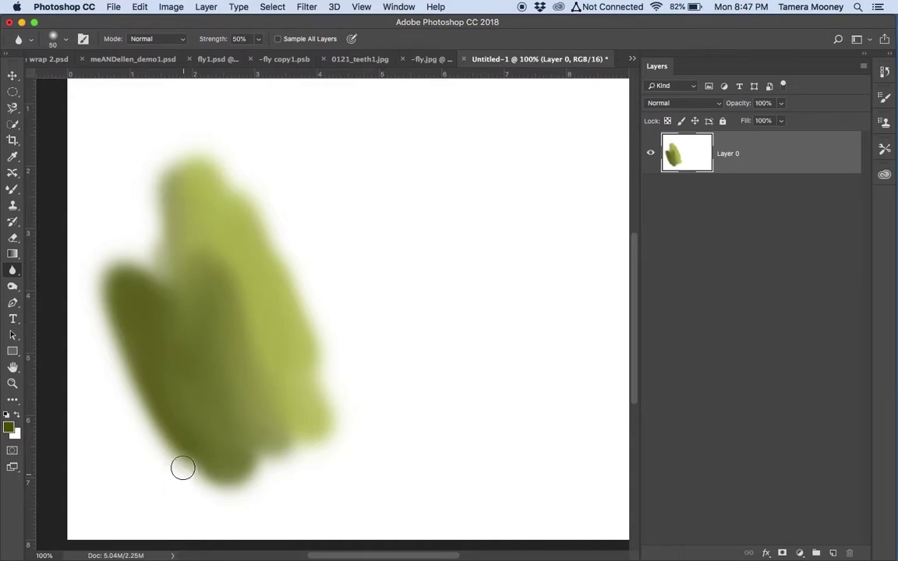
{"action": "left_click", "coordinate": [13, 272]}
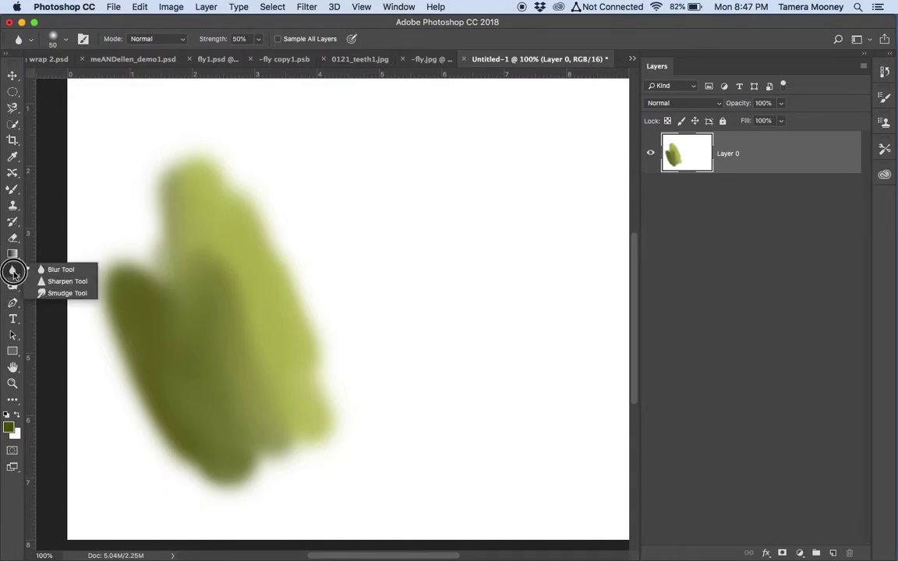
{"action": "left_click", "coordinate": [13, 272]}
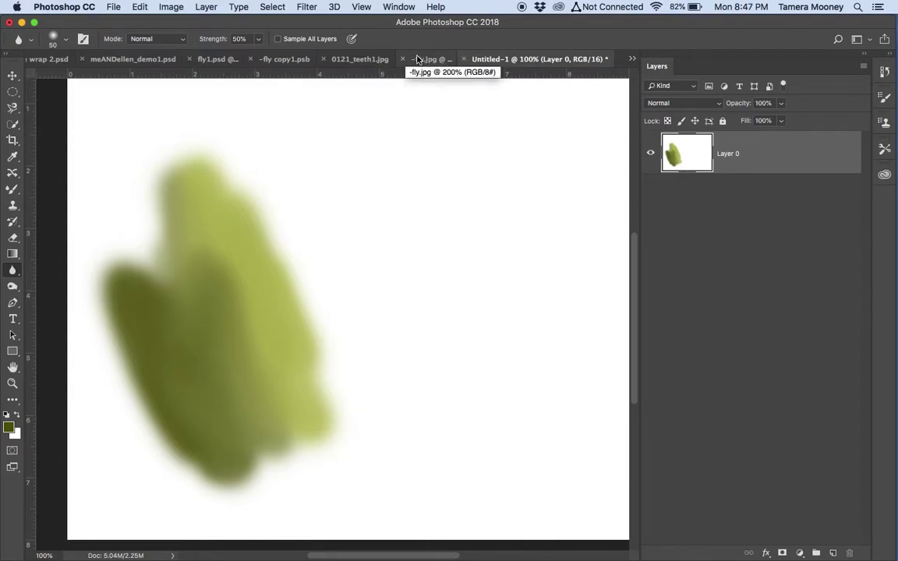
{"action": "left_click", "coordinate": [13, 191]}
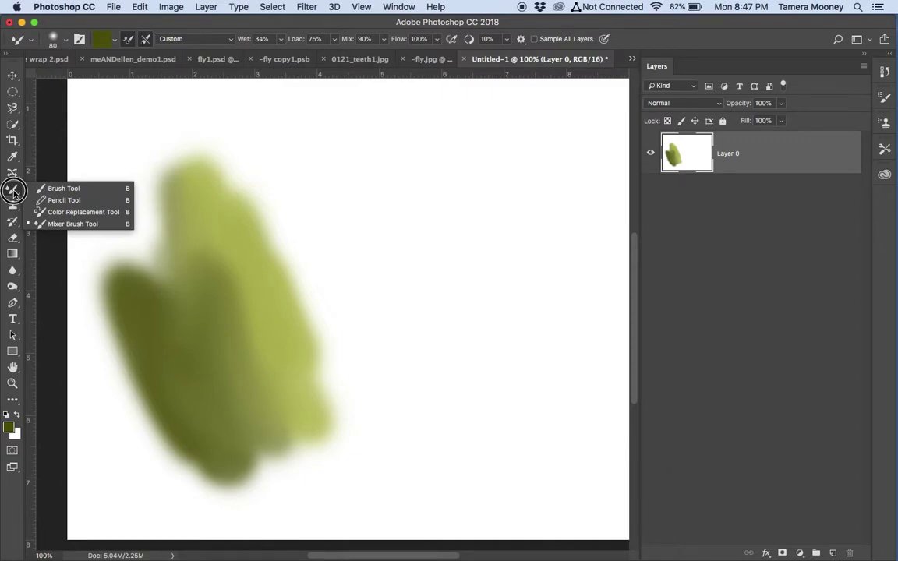
- Use the History Brush to restore the blob's left edge to blank white
{"action": "left_click", "coordinate": [12, 209]}
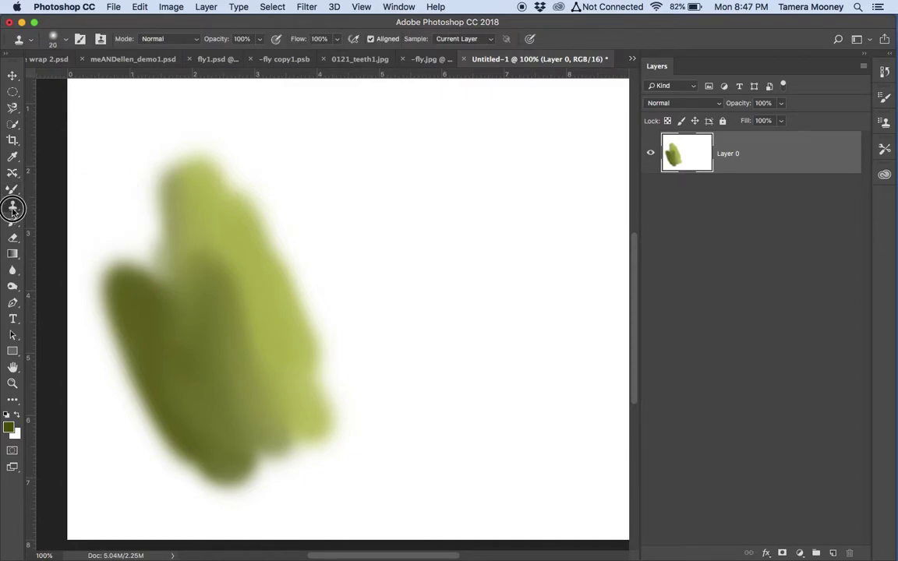
{"action": "left_click", "coordinate": [11, 223]}
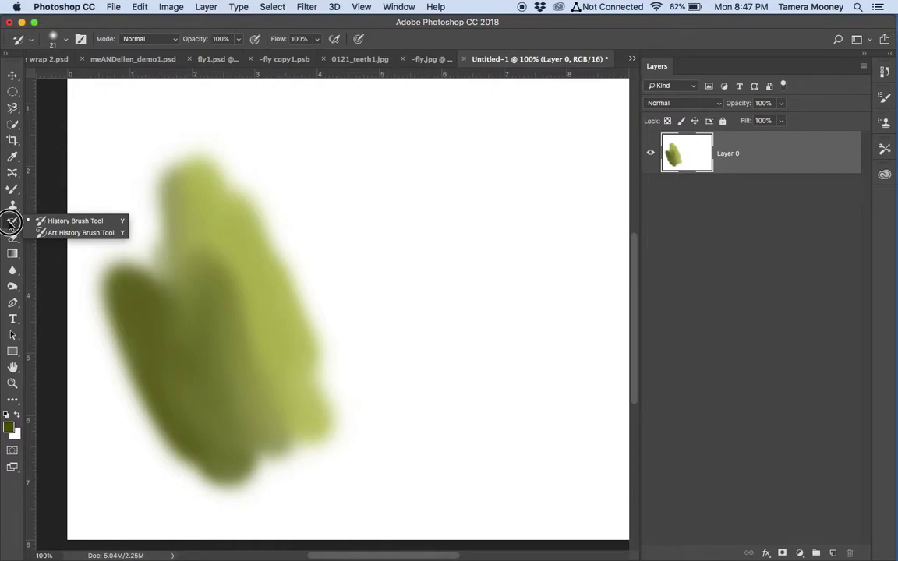
{"action": "left_click", "coordinate": [40, 222]}
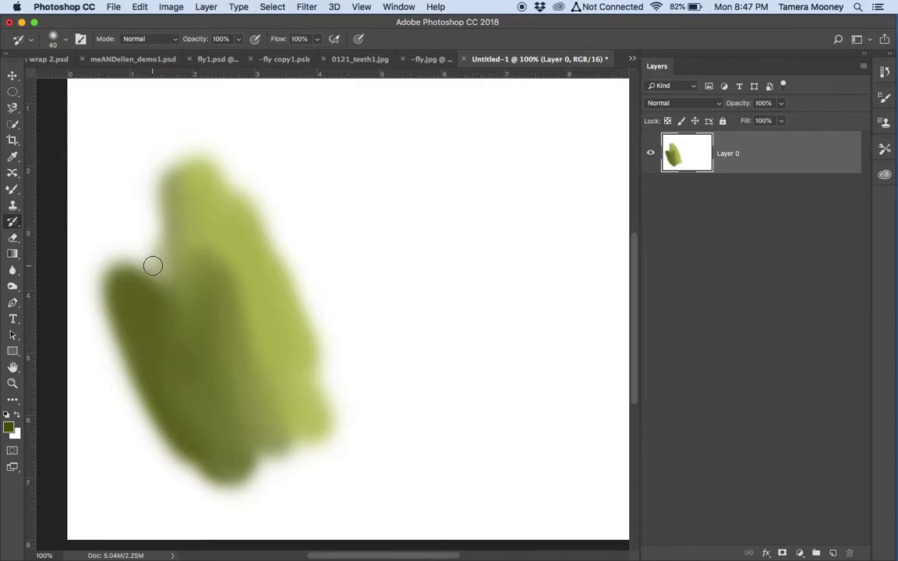
{"action": "mouse_move", "coordinate": [152, 267]}
{"action": "left_mouse_down"}
{"action": "mouse_move", "coordinate": [140, 316]}
{"action": "mouse_move", "coordinate": [120, 283]}
{"action": "mouse_move", "coordinate": [131, 334]}
{"action": "mouse_move", "coordinate": [148, 305]}
{"action": "mouse_move", "coordinate": [128, 255]}
{"action": "mouse_move", "coordinate": [108, 322]}
{"action": "mouse_move", "coordinate": [136, 355]}
{"action": "mouse_move", "coordinate": [208, 249]}
{"action": "mouse_move", "coordinate": [160, 225]}
{"action": "mouse_move", "coordinate": [171, 253]}
{"action": "left_mouse_up"}
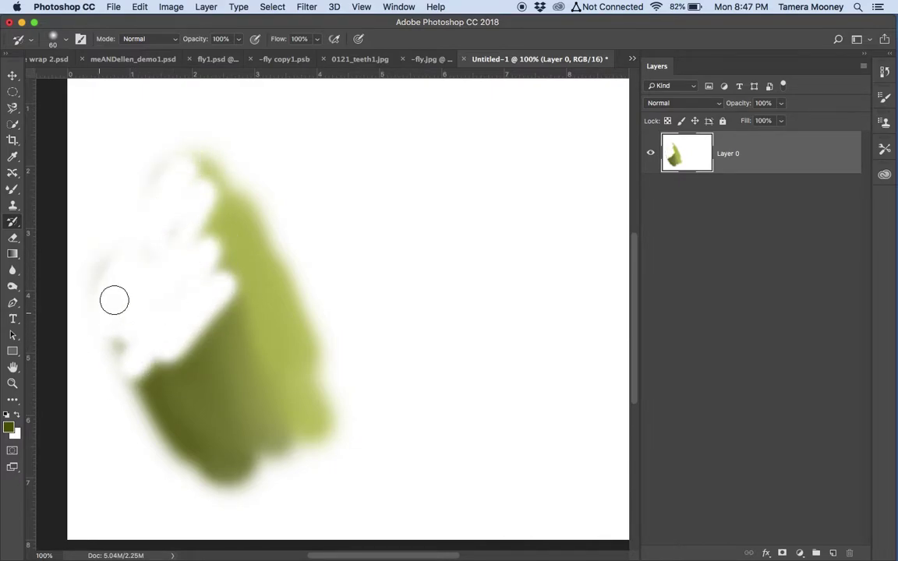
{"action": "left_click_drag", "start_coordinate": [113, 300], "coordinate": [161, 299]}
- Switch to the 6DEMO snake wrap 2 document from the open-documents list
{"action": "left_click", "coordinate": [123, 60]}
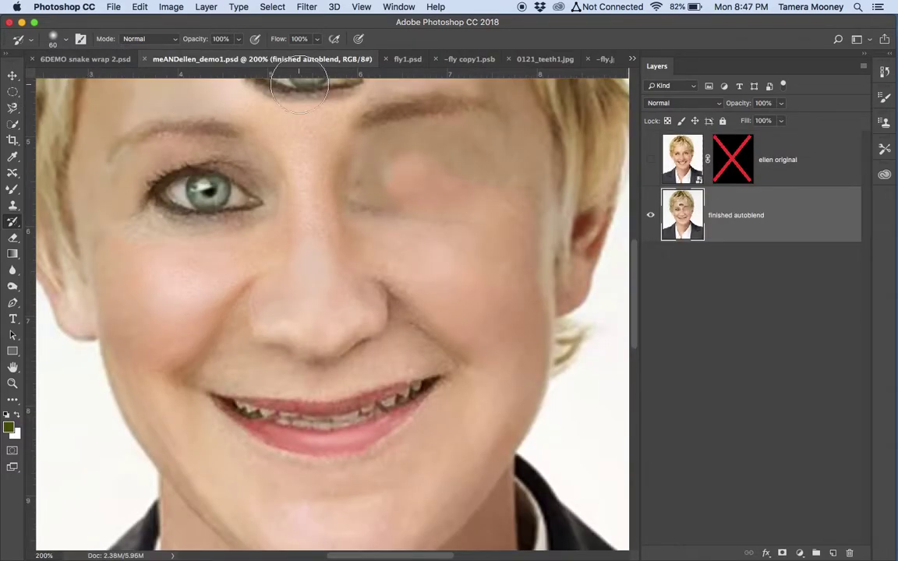
{"action": "left_click", "coordinate": [632, 60]}
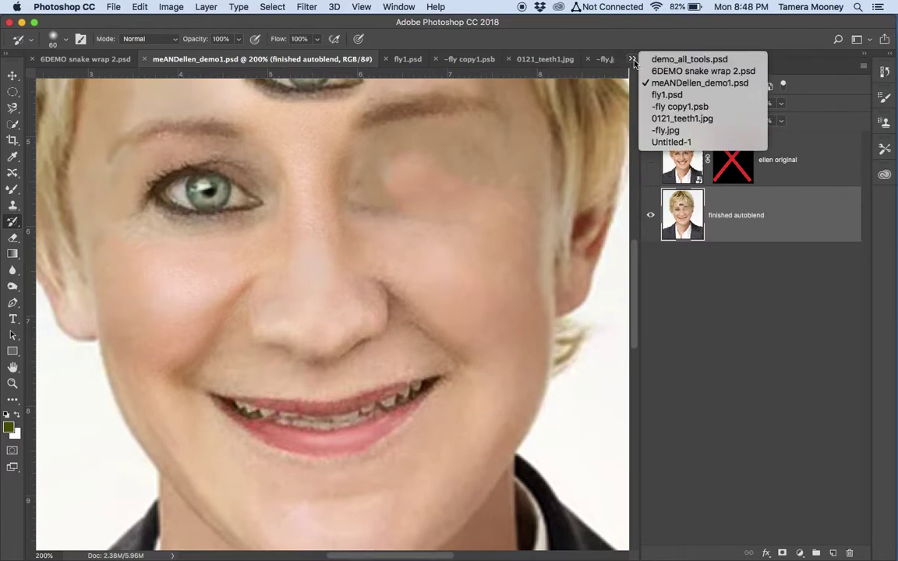
{"action": "left_click", "coordinate": [659, 71]}
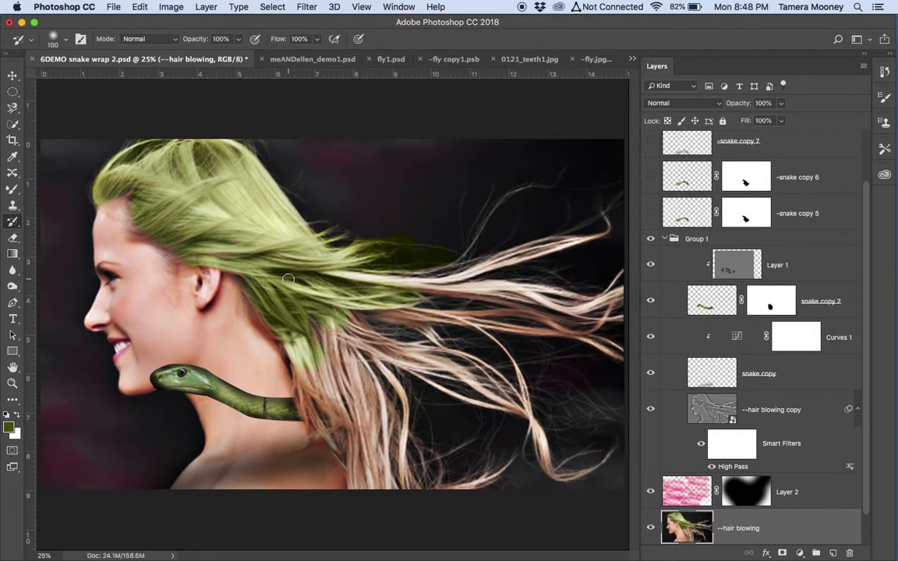
- Paint the crown and above-ear hair back to blonde with a 250 px History Brush
{"action": "key", "text": "bracketright"}
{"action": "key", "text": "bracketright"}
{"action": "left_click", "coordinate": [14, 226]}
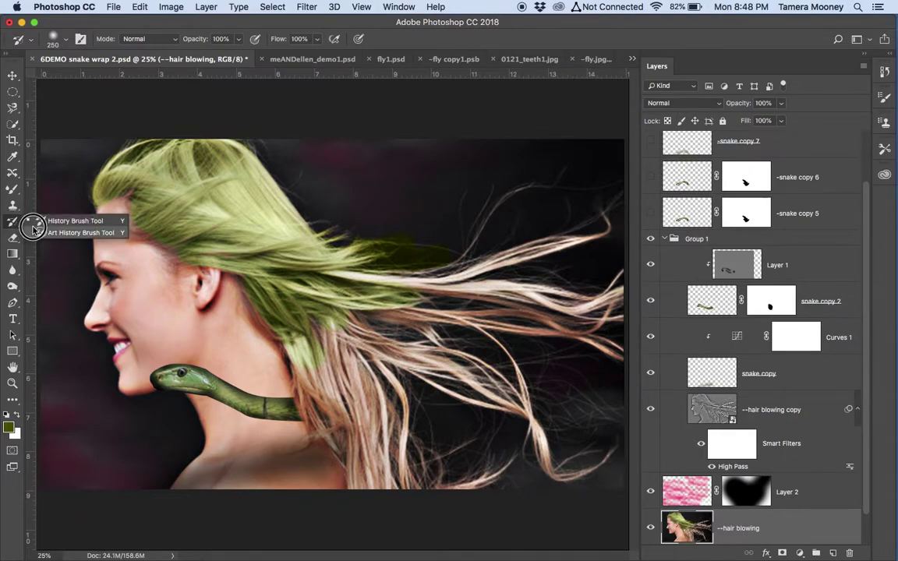
{"action": "left_click", "coordinate": [37, 228]}
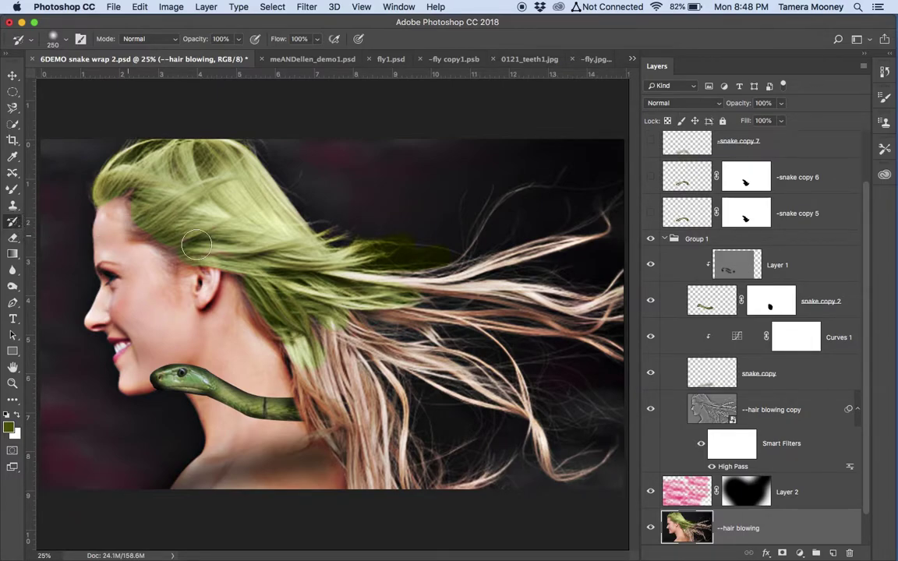
{"action": "mouse_move", "coordinate": [226, 251]}
{"action": "left_mouse_down"}
{"action": "mouse_move", "coordinate": [156, 176]}
{"action": "mouse_move", "coordinate": [109, 190]}
{"action": "mouse_move", "coordinate": [190, 166]}
{"action": "mouse_move", "coordinate": [162, 150]}
{"action": "mouse_move", "coordinate": [258, 208]}
{"action": "mouse_move", "coordinate": [265, 226]}
{"action": "left_mouse_up"}
{"action": "mouse_move", "coordinate": [168, 187]}
{"action": "left_mouse_down"}
{"action": "mouse_move", "coordinate": [150, 217]}
{"action": "mouse_move", "coordinate": [161, 241]}
{"action": "mouse_move", "coordinate": [261, 250]}
{"action": "left_mouse_up"}
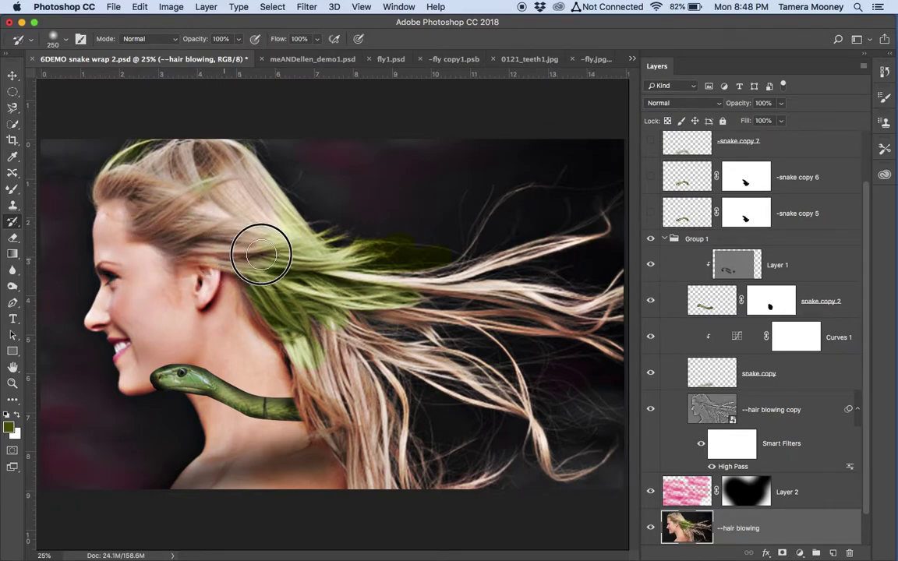
- Streak the hair with painterly Art History Brush strokes
{"action": "right_click", "coordinate": [10, 224]}
{"action": "left_click", "coordinate": [47, 232]}
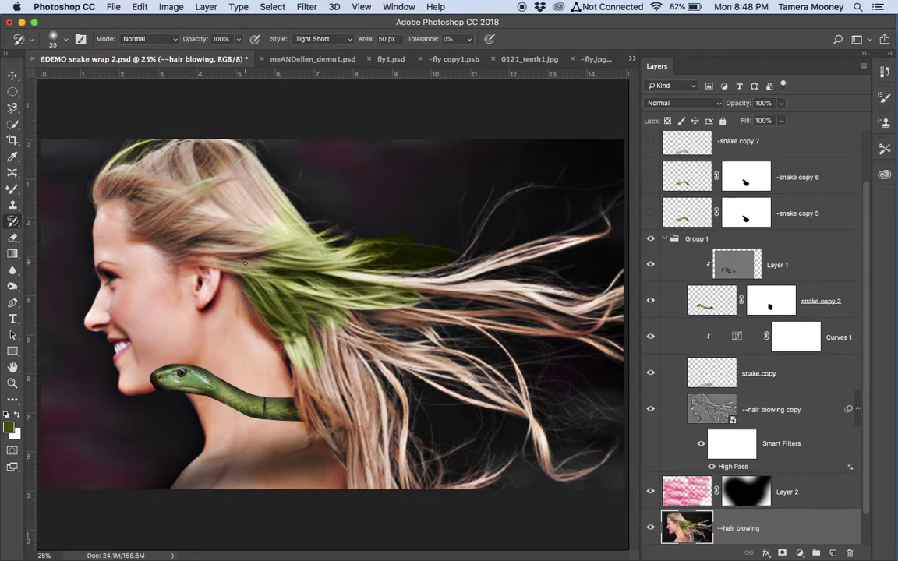
{"action": "mouse_move", "coordinate": [245, 264]}
{"action": "left_mouse_down"}
{"action": "mouse_move", "coordinate": [274, 266]}
{"action": "mouse_move", "coordinate": [209, 224]}
{"action": "mouse_move", "coordinate": [158, 215]}
{"action": "mouse_move", "coordinate": [213, 190]}
{"action": "mouse_move", "coordinate": [302, 250]}
{"action": "mouse_move", "coordinate": [259, 278]}
{"action": "mouse_move", "coordinate": [295, 310]}
{"action": "mouse_move", "coordinate": [253, 264]}
{"action": "mouse_move", "coordinate": [327, 316]}
{"action": "mouse_move", "coordinate": [273, 269]}
{"action": "mouse_move", "coordinate": [283, 266]}
{"action": "left_mouse_up"}
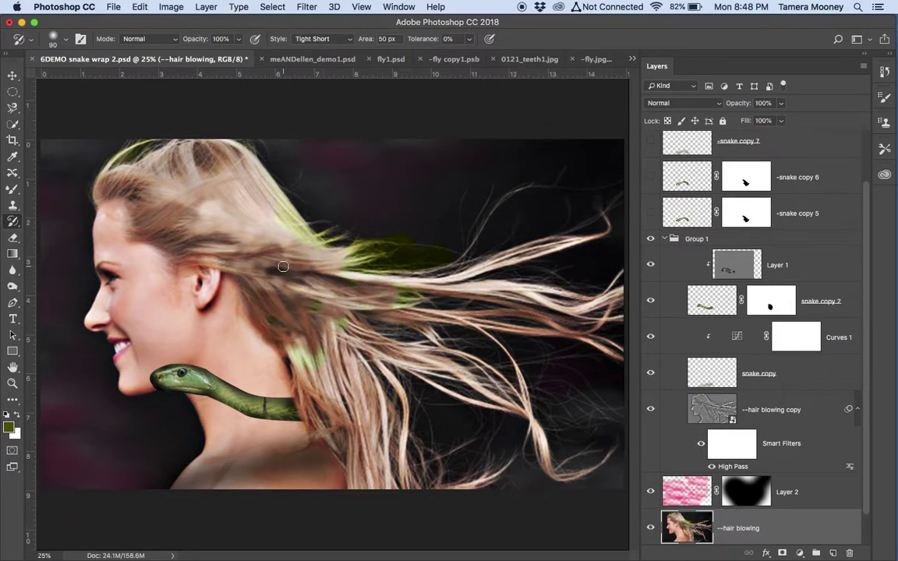
- Undo the smeared strokes and blonde restoration so the hair is green again
{"action": "key", "text": "F12"}
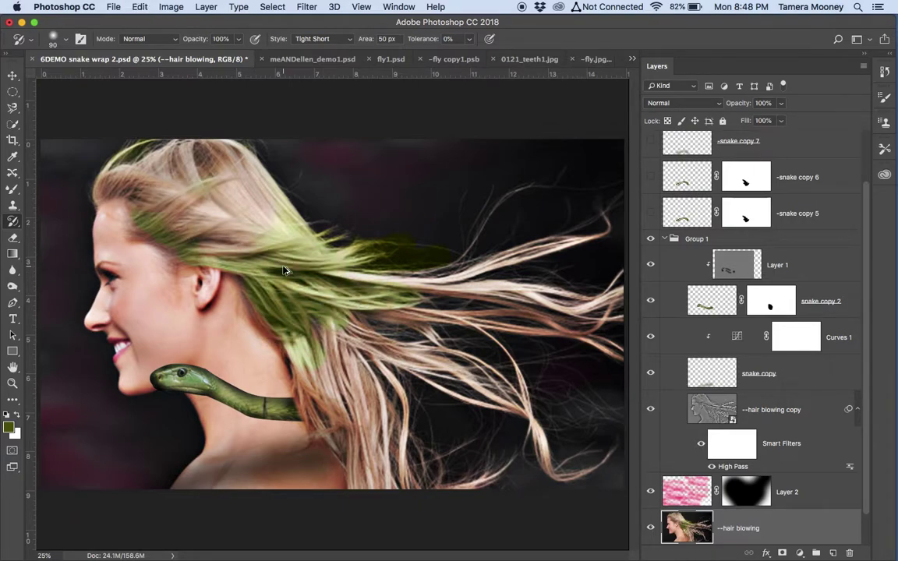
{"action": "key", "text": "F12"}
{"action": "left_click", "coordinate": [12, 239]}
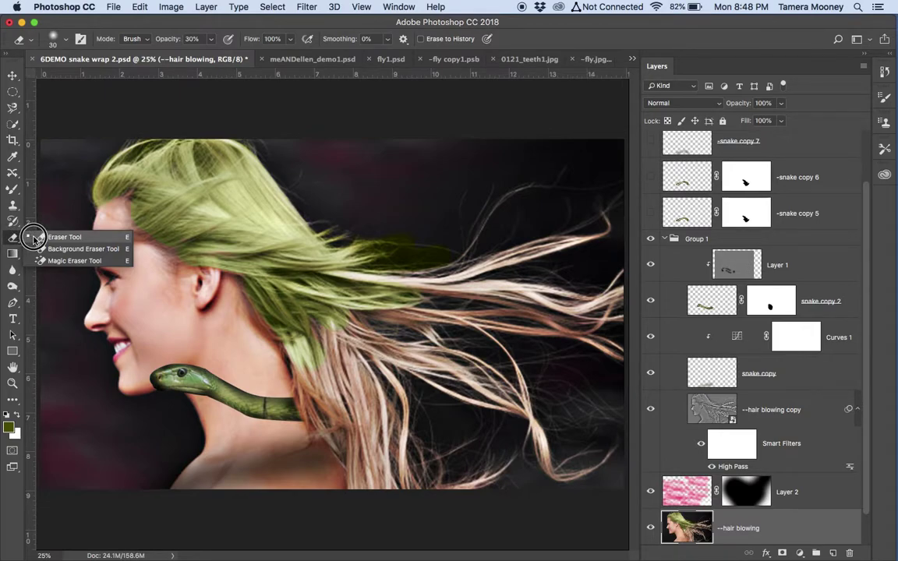
- Erase across the green hair with a 300 px Eraser, then undo it
{"action": "left_click", "coordinate": [34, 238]}
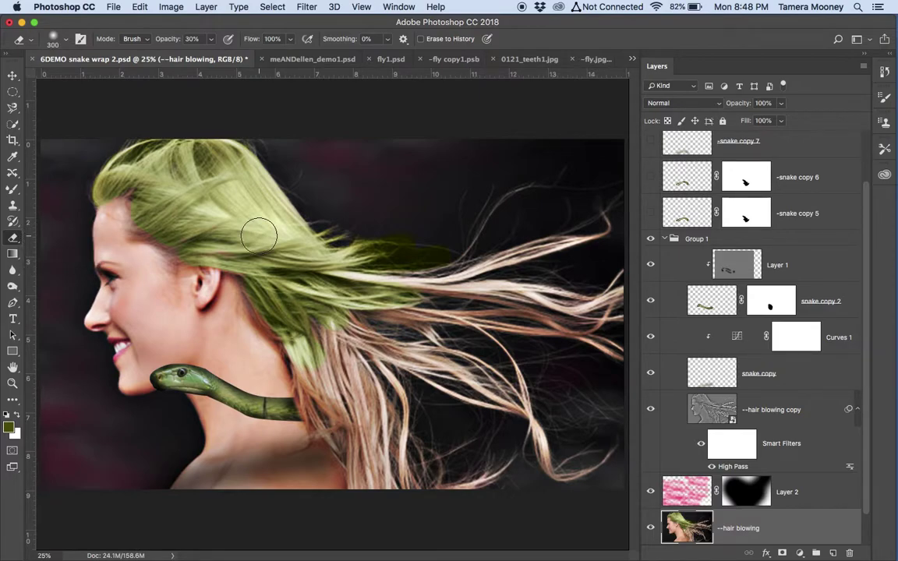
{"action": "key", "text": "bracketright"}
{"action": "key", "text": "bracketright"}
{"action": "key", "text": "bracketright"}
{"action": "mouse_move", "coordinate": [253, 235]}
{"action": "left_mouse_down"}
{"action": "mouse_move", "coordinate": [188, 222]}
{"action": "mouse_move", "coordinate": [249, 227]}
{"action": "mouse_move", "coordinate": [231, 160]}
{"action": "mouse_move", "coordinate": [180, 150]}
{"action": "mouse_move", "coordinate": [193, 225]}
{"action": "mouse_move", "coordinate": [140, 211]}
{"action": "mouse_move", "coordinate": [201, 221]}
{"action": "mouse_move", "coordinate": [253, 258]}
{"action": "mouse_move", "coordinate": [270, 320]}
{"action": "mouse_move", "coordinate": [291, 257]}
{"action": "mouse_move", "coordinate": [310, 314]}
{"action": "mouse_move", "coordinate": [275, 284]}
{"action": "mouse_move", "coordinate": [311, 326]}
{"action": "mouse_move", "coordinate": [286, 320]}
{"action": "mouse_move", "coordinate": [254, 250]}
{"action": "left_mouse_up"}
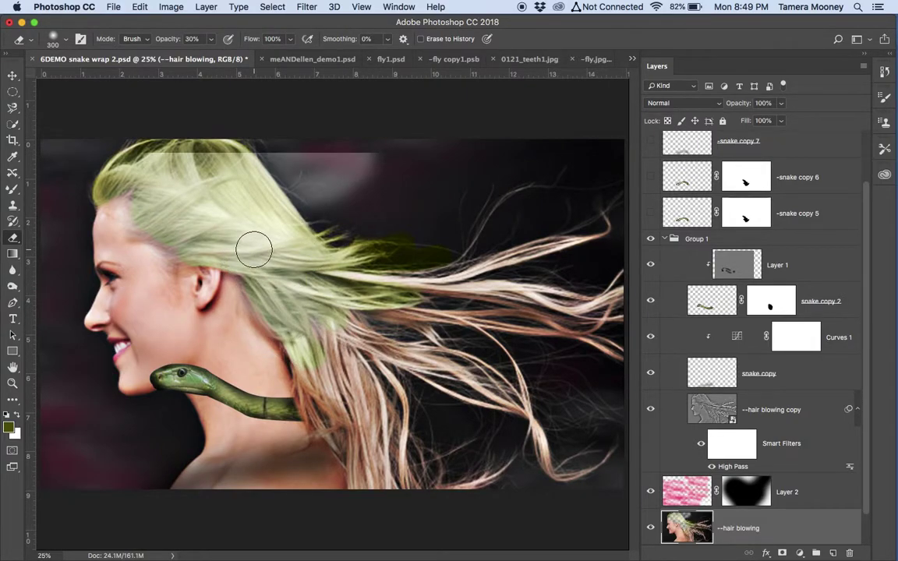
{"action": "key", "text": "ctrl+alt+z"}
{"action": "key", "text": "ctrl+alt+z"}
{"action": "key", "text": "ctrl+alt+z"}
{"action": "key", "text": "ctrl+alt+z"}
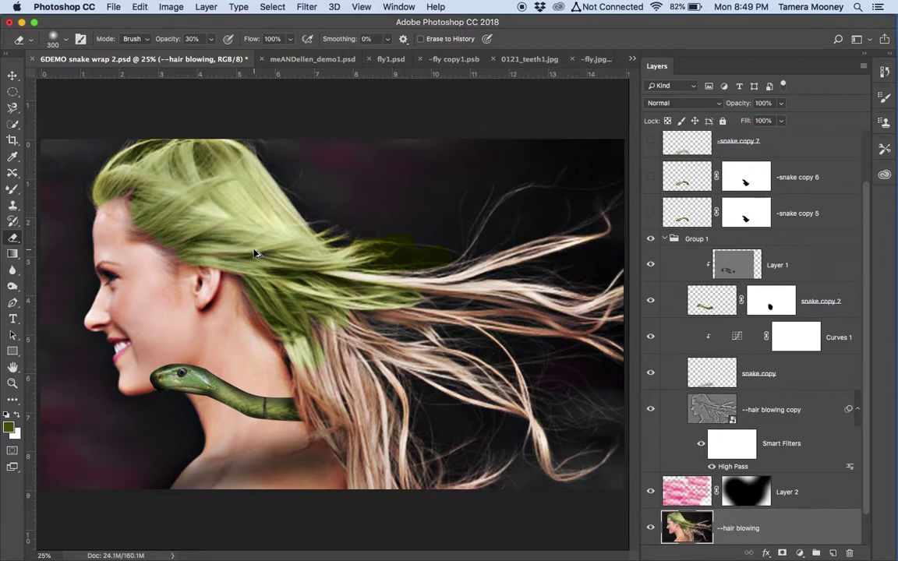
- Paint the hair at the top of the head back to blonde with the History Brush
{"action": "left_click", "coordinate": [14, 240]}
{"action": "left_click", "coordinate": [12, 190]}
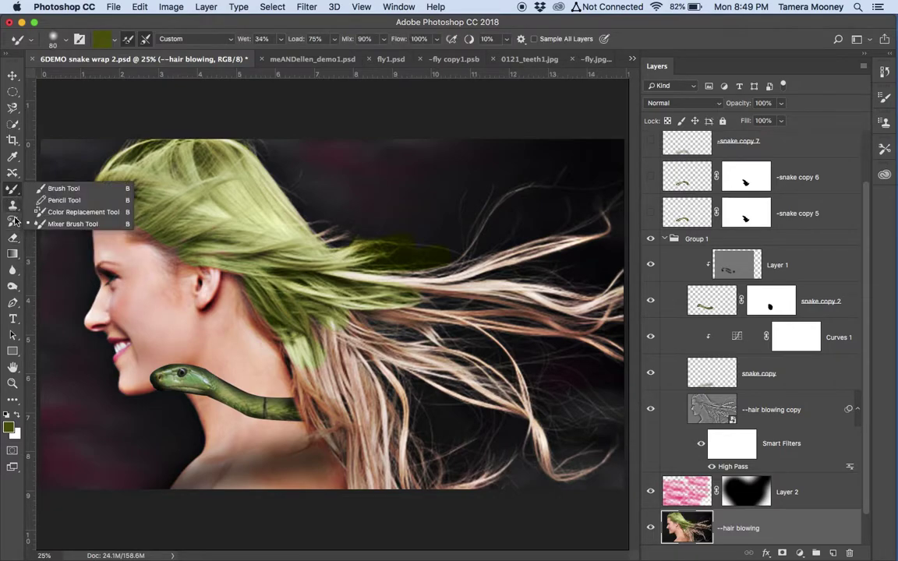
{"action": "left_click", "coordinate": [14, 222]}
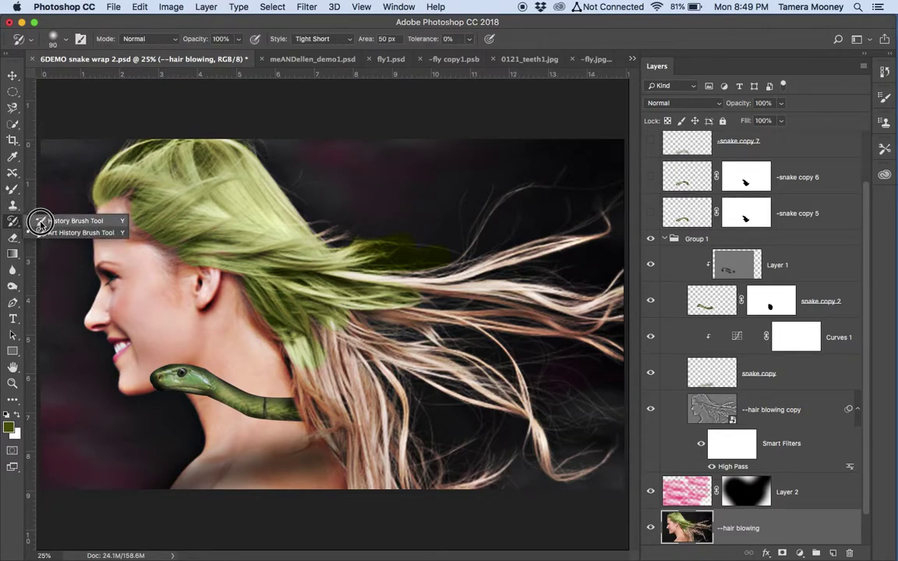
{"action": "left_click", "coordinate": [41, 222]}
{"action": "mouse_move", "coordinate": [194, 201]}
{"action": "left_mouse_down"}
{"action": "mouse_move", "coordinate": [118, 176]}
{"action": "mouse_move", "coordinate": [231, 211]}
{"action": "left_mouse_up"}
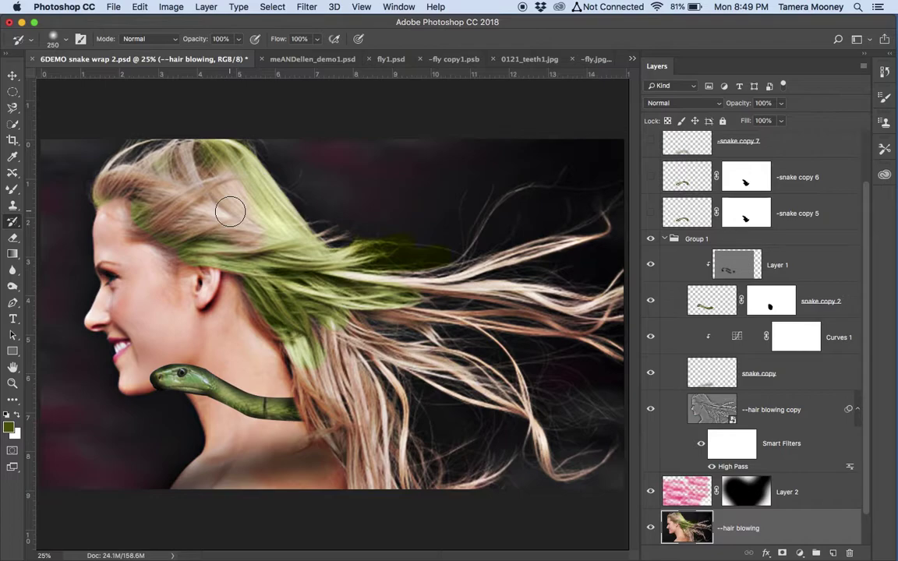
{"action": "key", "text": "super+space"}
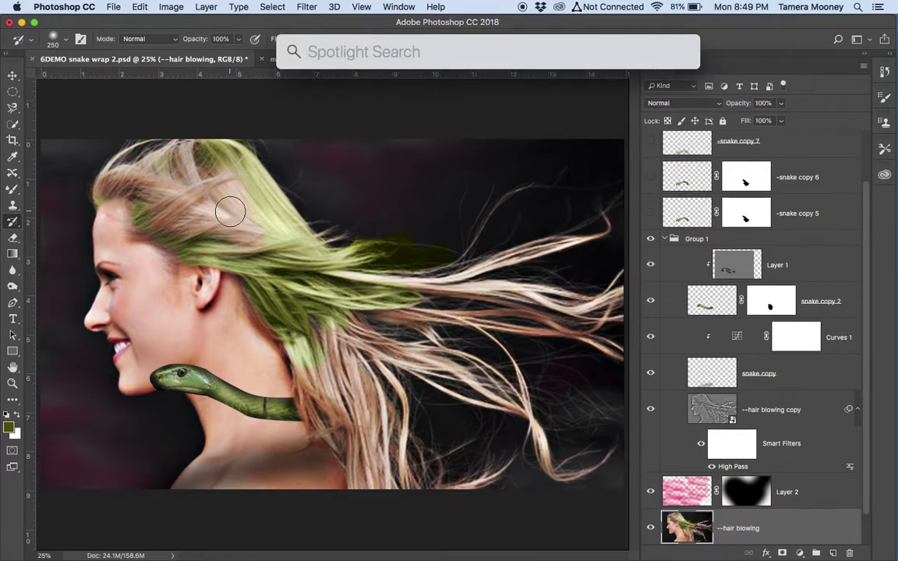
- Launch QuickTime Player by searching 'q' in Spotlight
{"action": "type", "text": "q"}
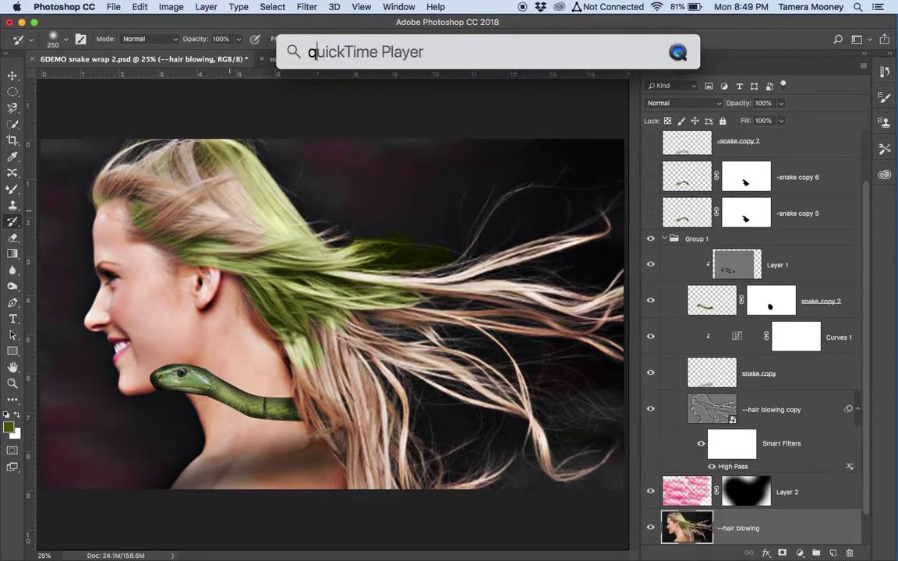
{"action": "key", "text": "Return"}
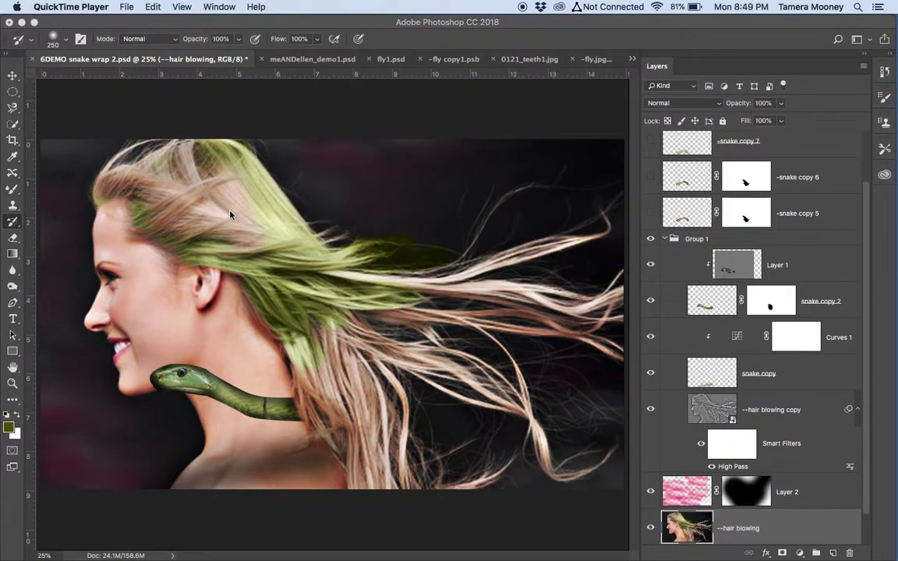